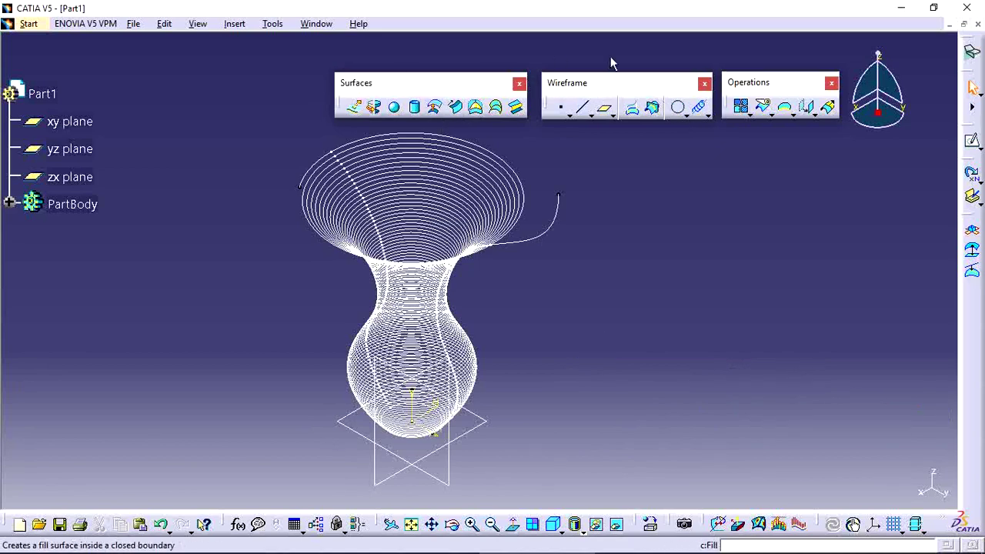
- Browse the workbench list and the spline and helix curve tools without choosing anything
click(28, 24)
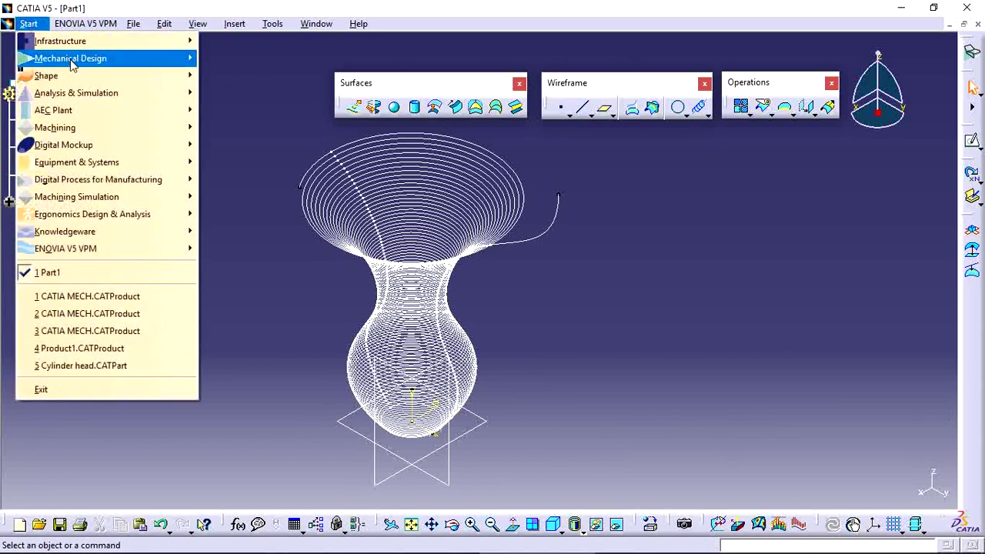
mouse_move(65, 58)
click(592, 220)
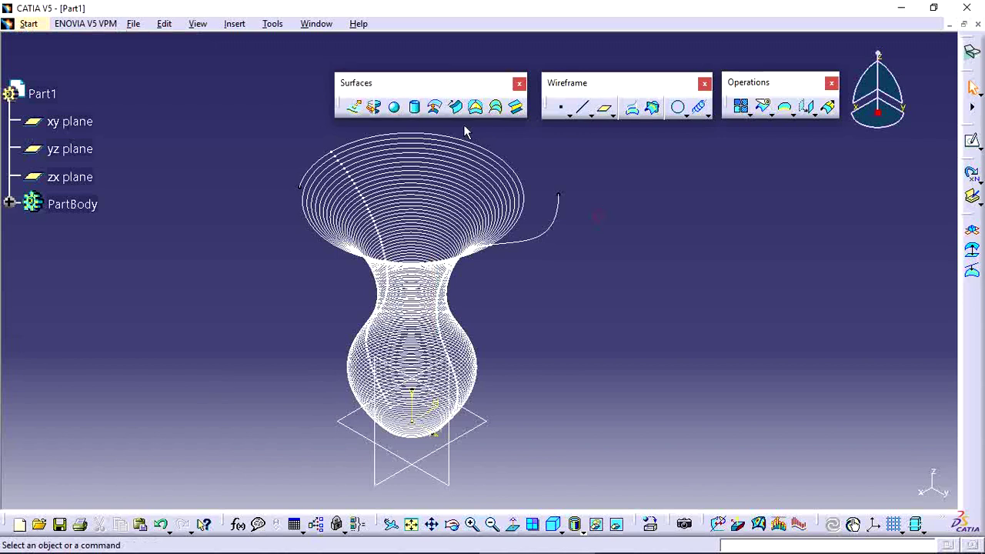
click(708, 114)
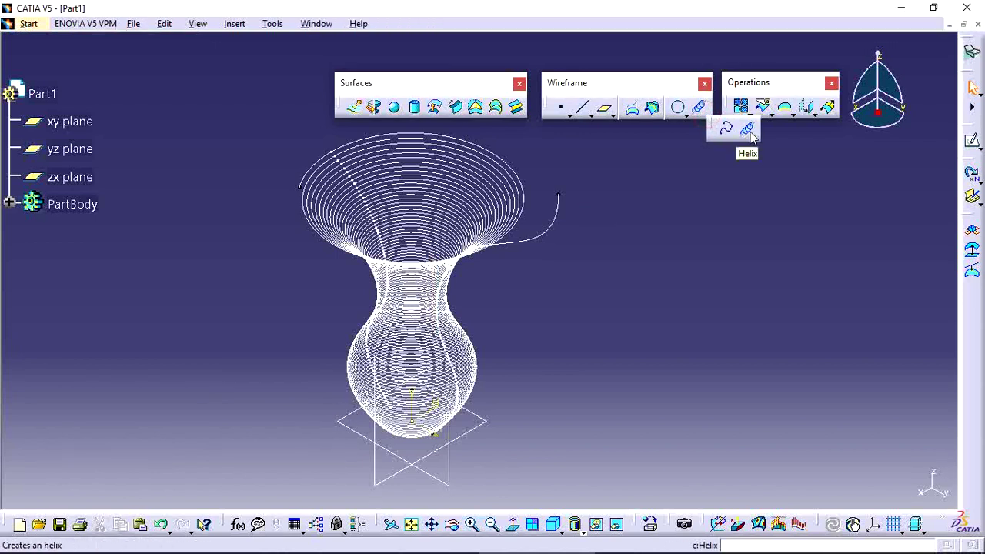
click(762, 212)
- Close Part1 without saving and start a new Wireframe and Surface Design part
click(977, 23)
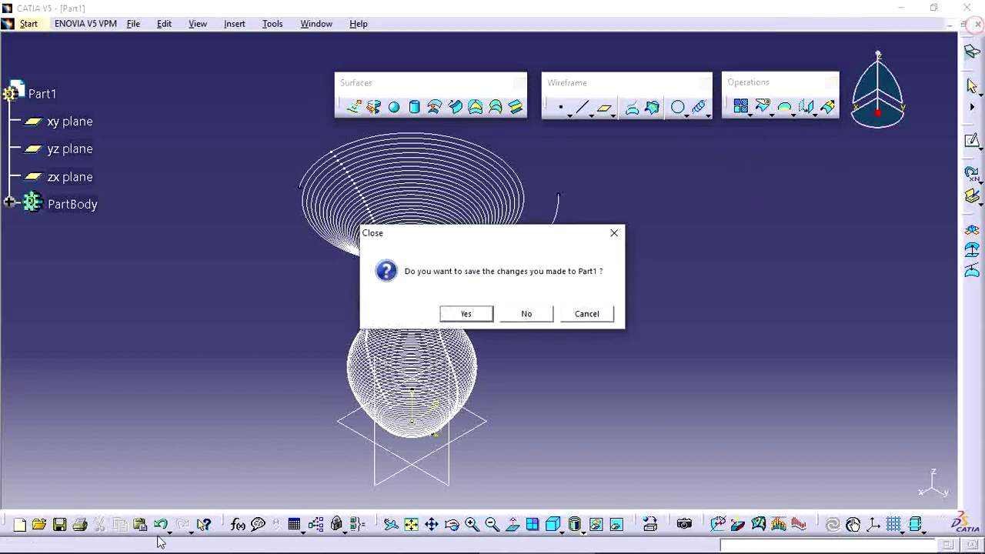
click(539, 317)
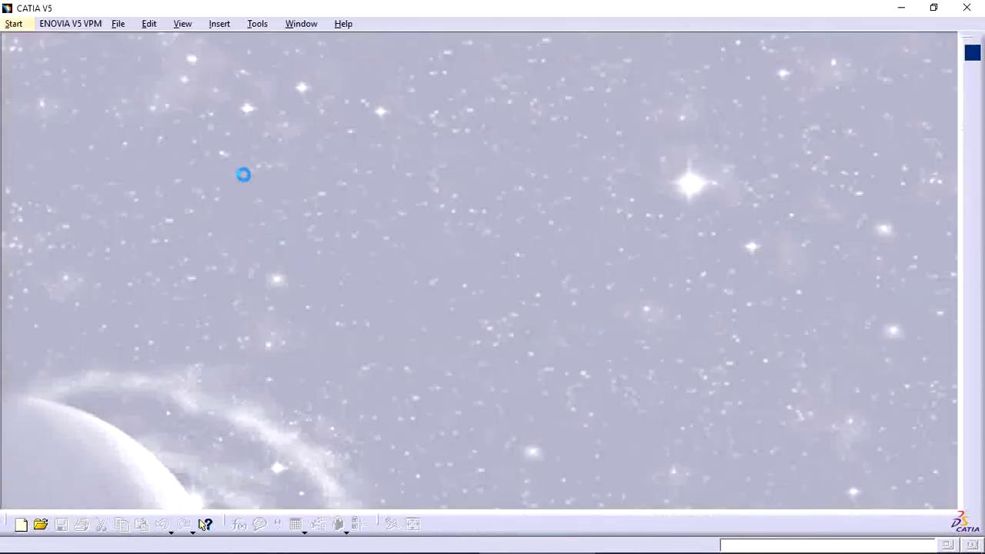
click(13, 24)
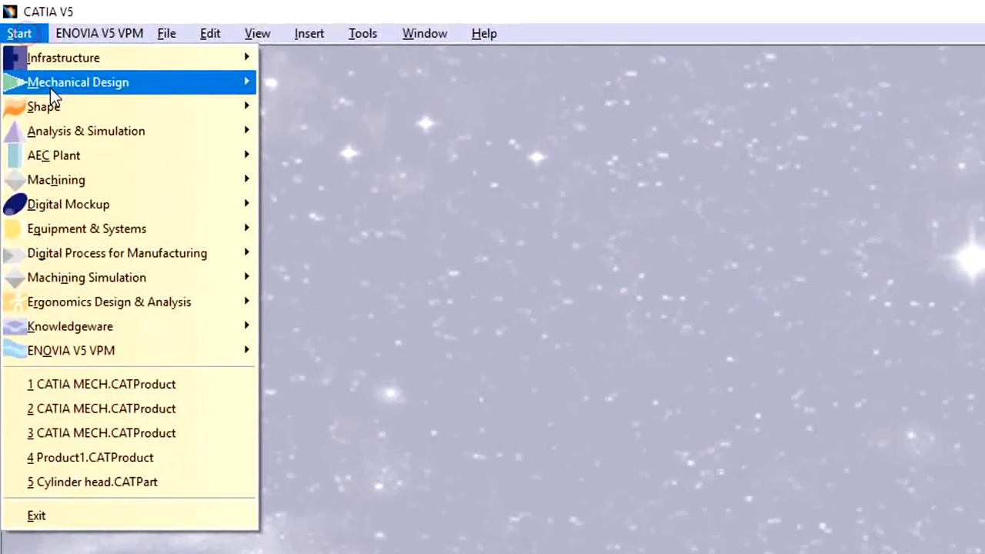
mouse_move(54, 58)
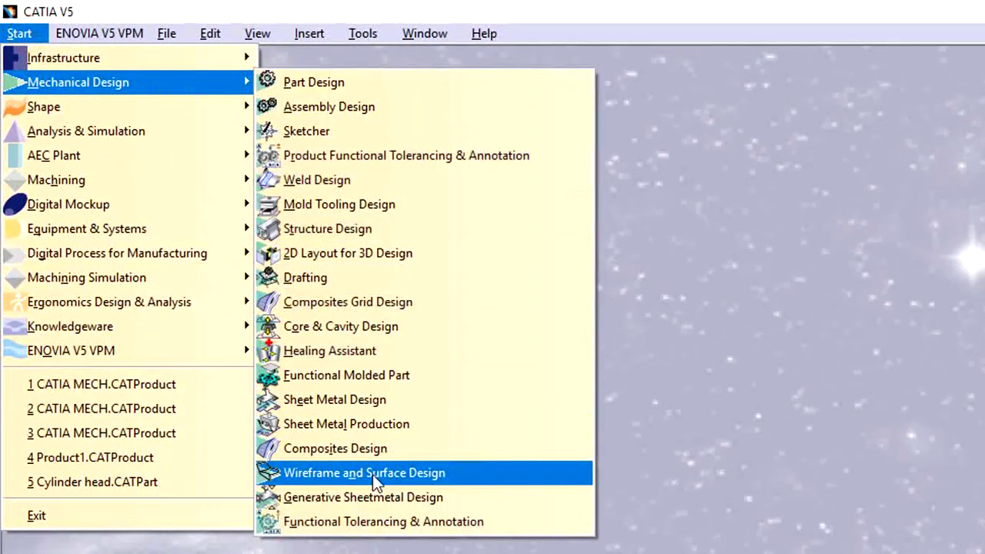
click(547, 467)
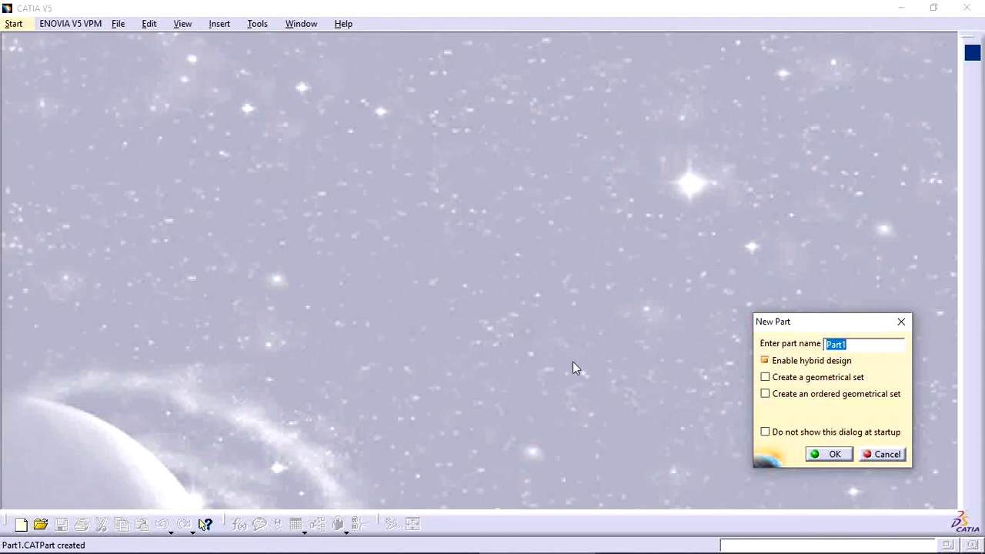
- Accept the default name Part1, then open and cancel a Helix Curve Definition
click(831, 456)
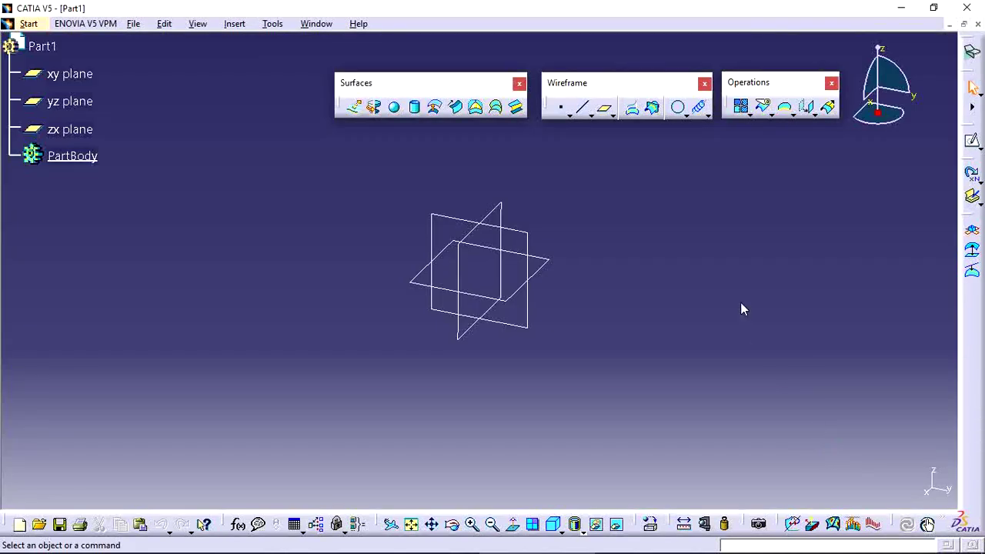
click(700, 110)
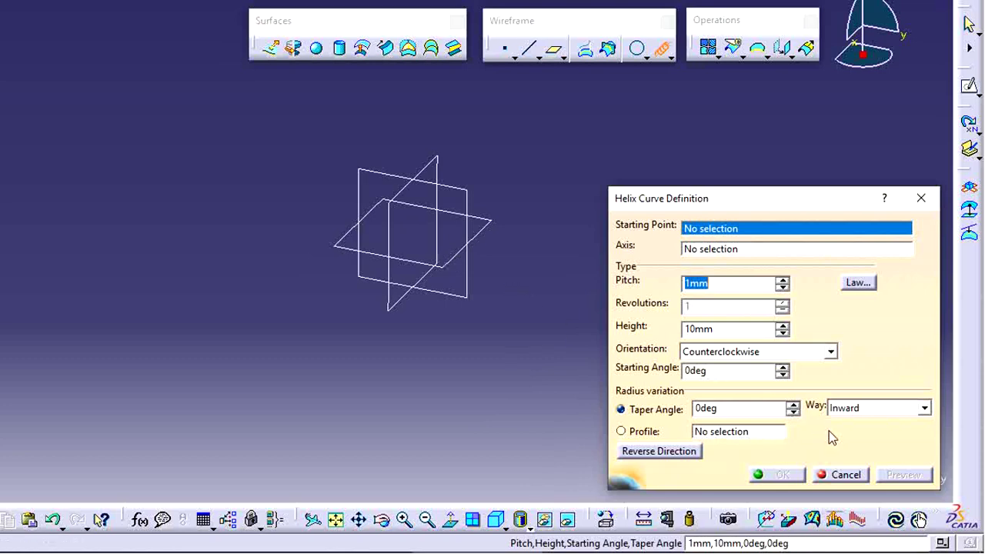
click(840, 474)
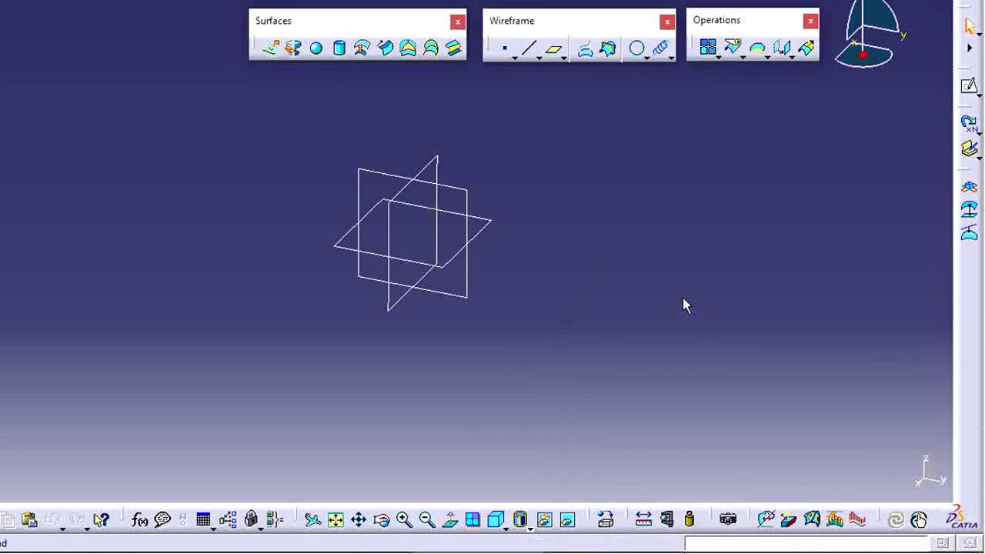
- Sketch a vertical line about 67.375 mm long upward from the origin, then exit the sketch
click(971, 90)
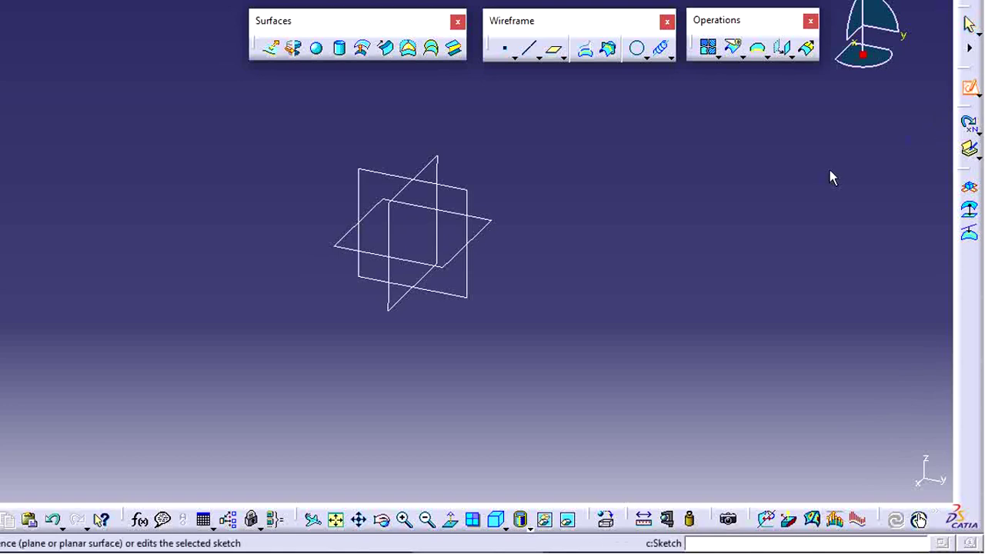
click(436, 176)
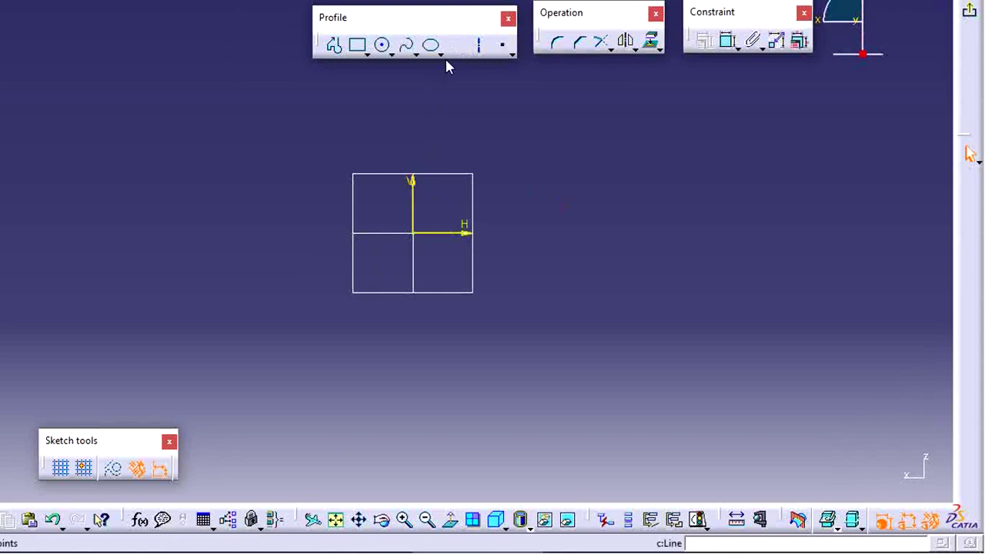
click(457, 46)
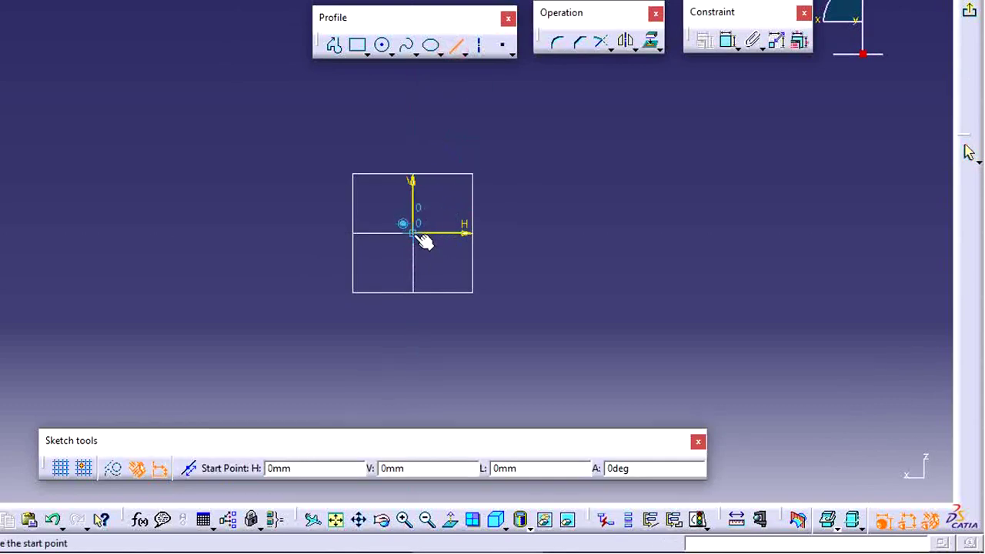
click(413, 233)
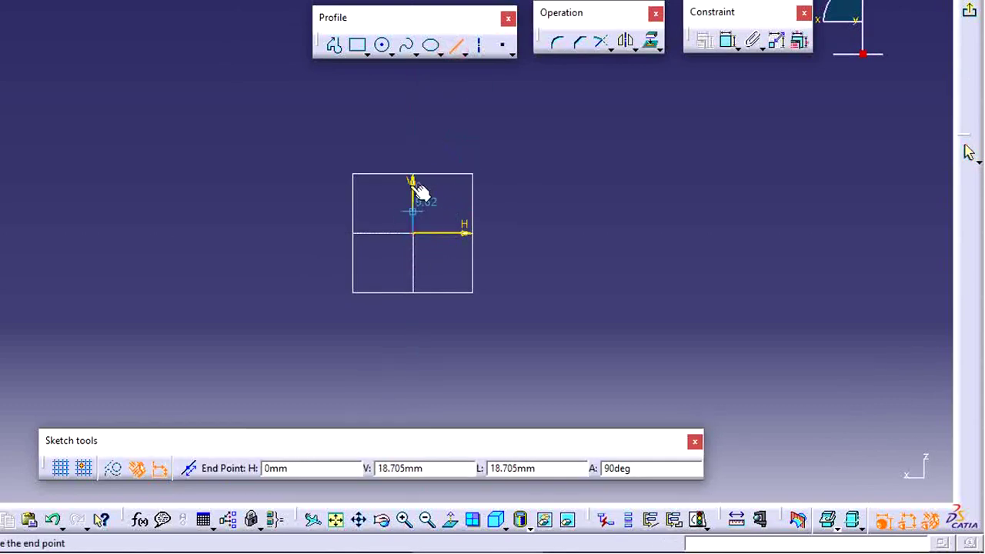
click(413, 81)
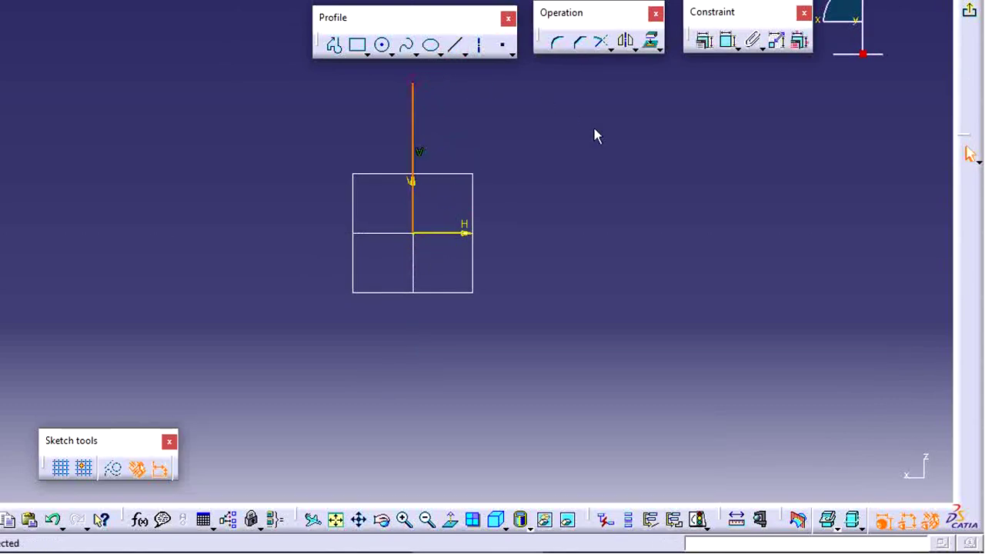
click(968, 10)
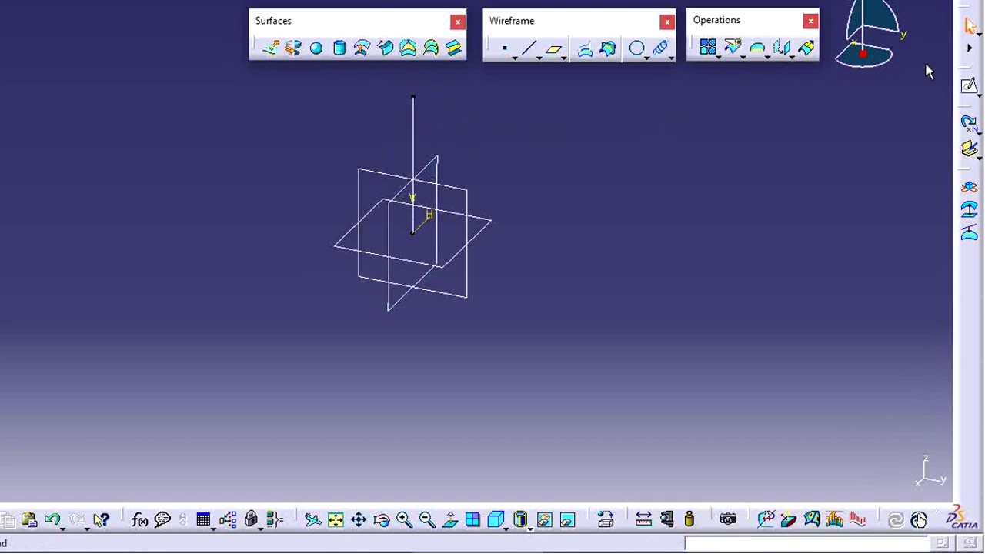
- Create a coordinates point at X 0, Y 50 mm, Z 0
click(506, 52)
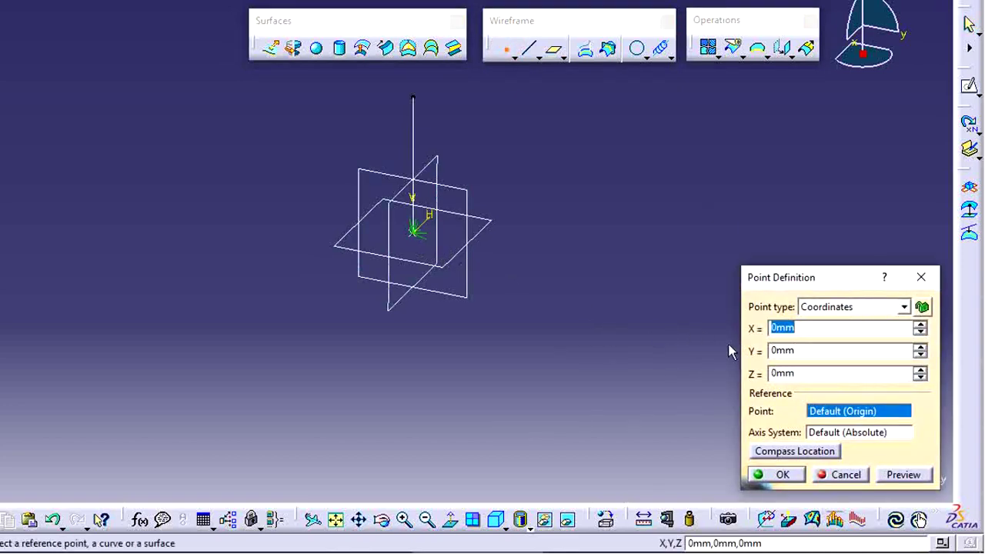
double_click(802, 351)
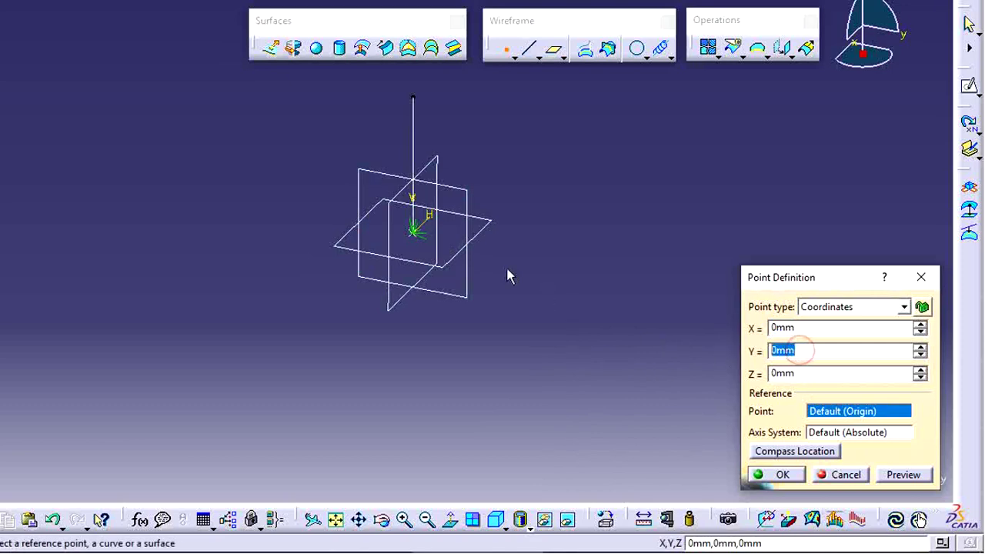
text(50)
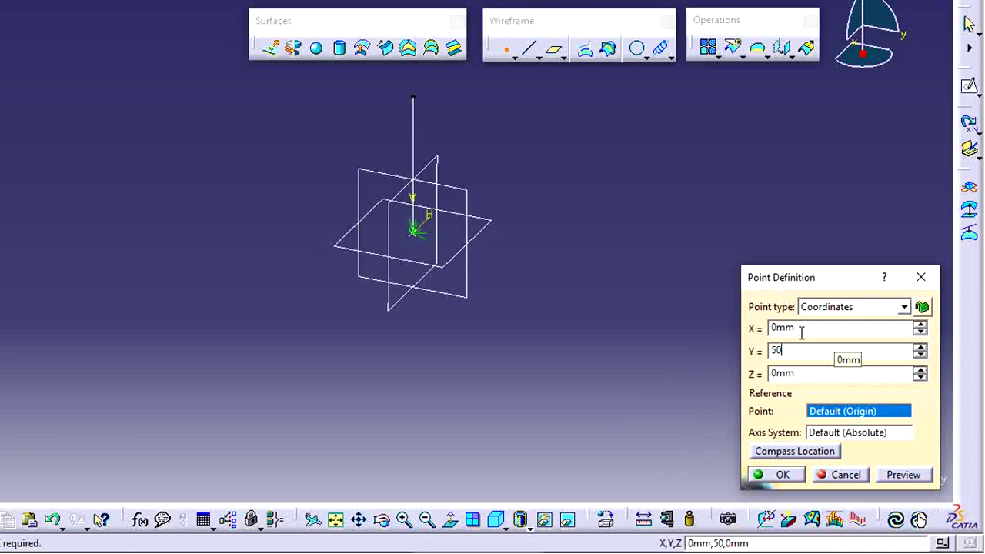
click(804, 328)
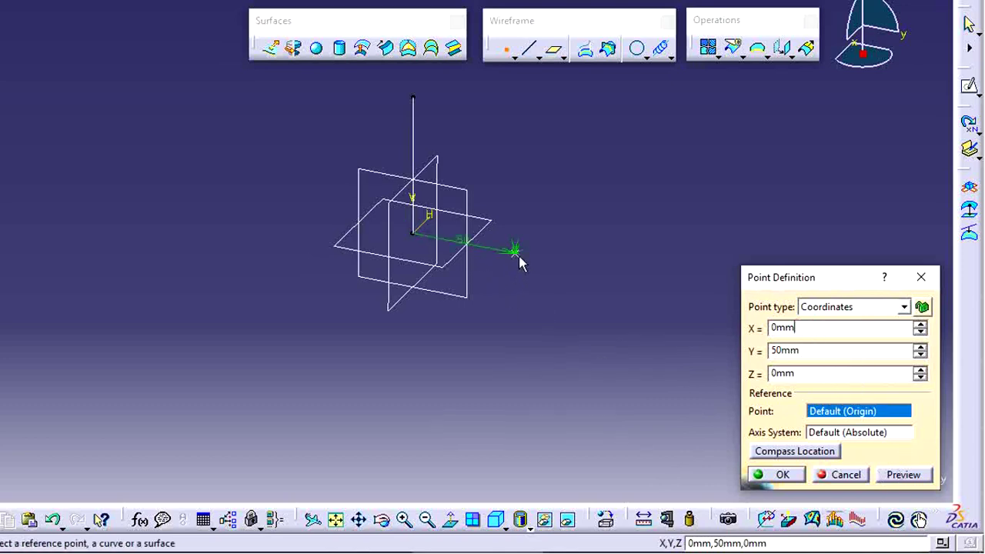
click(771, 473)
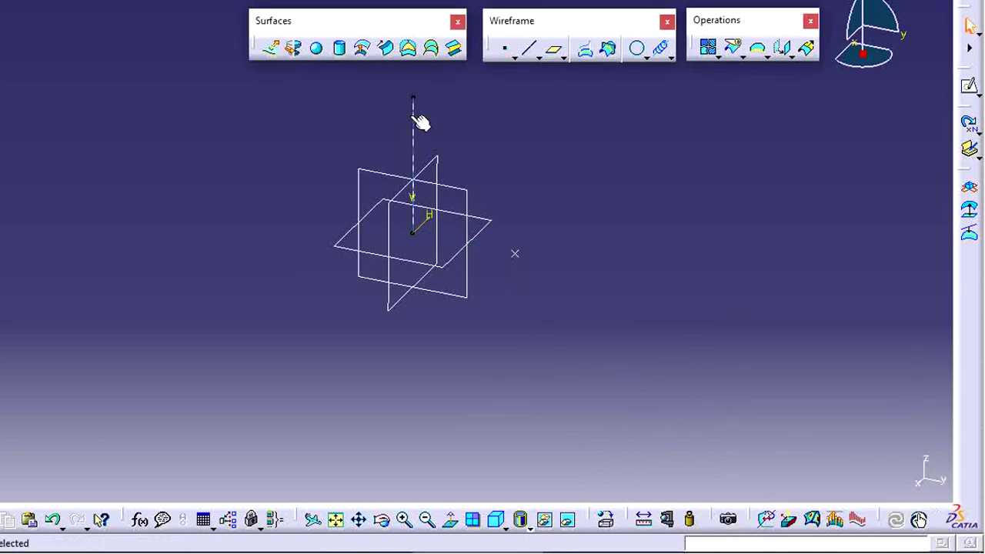
- Start a helix from Point.1 around the vertical sketch line with a 5 mm pitch
click(660, 49)
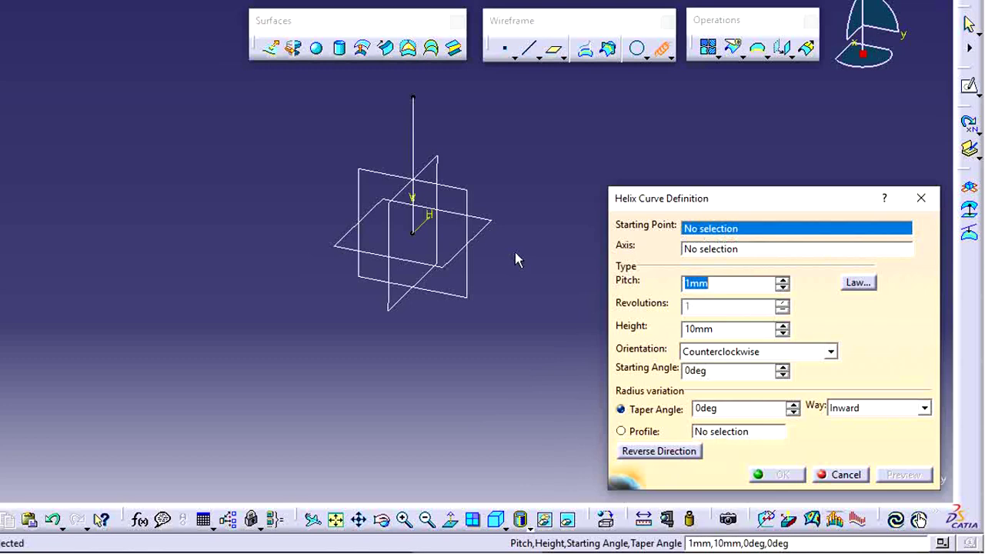
click(515, 254)
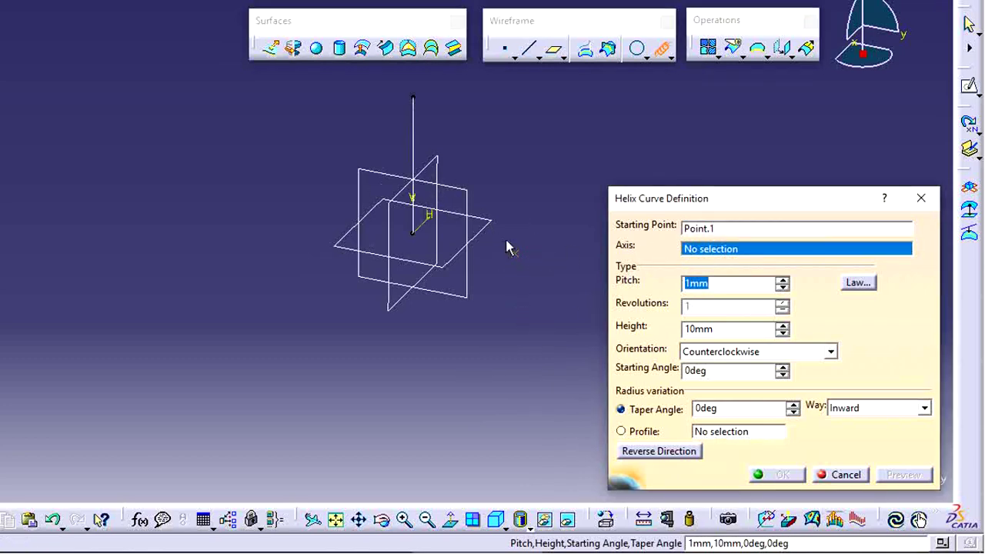
click(413, 131)
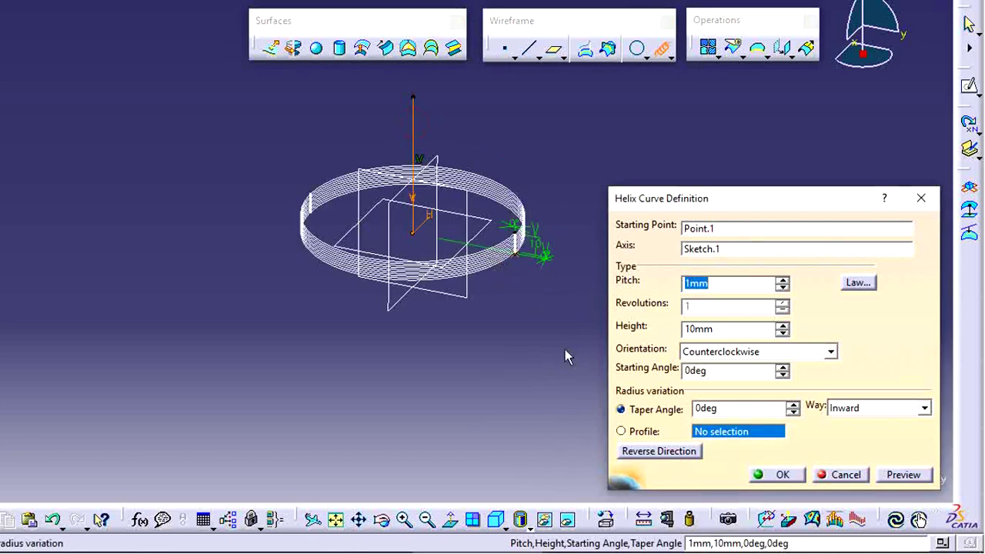
key(Tab)
double_click(710, 285)
text(5)
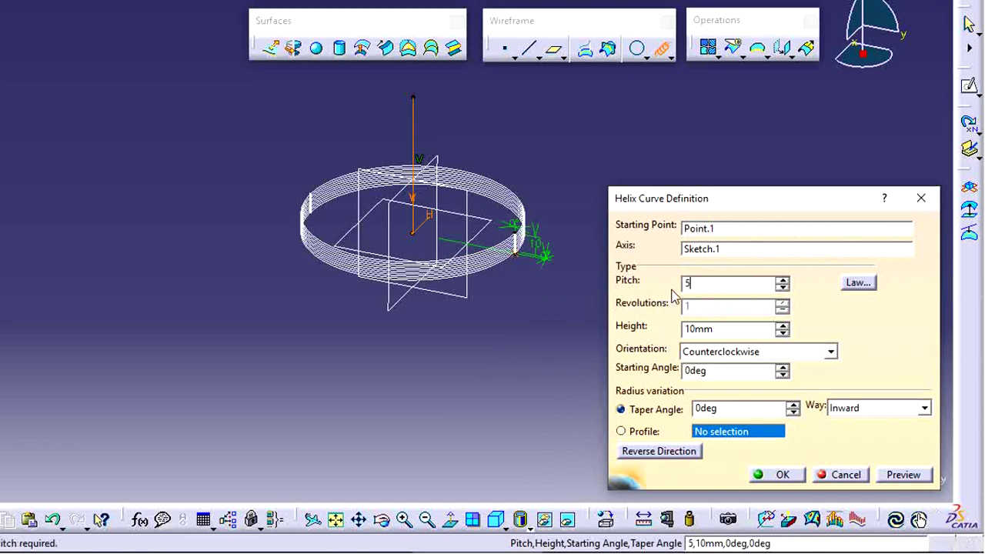
click(717, 330)
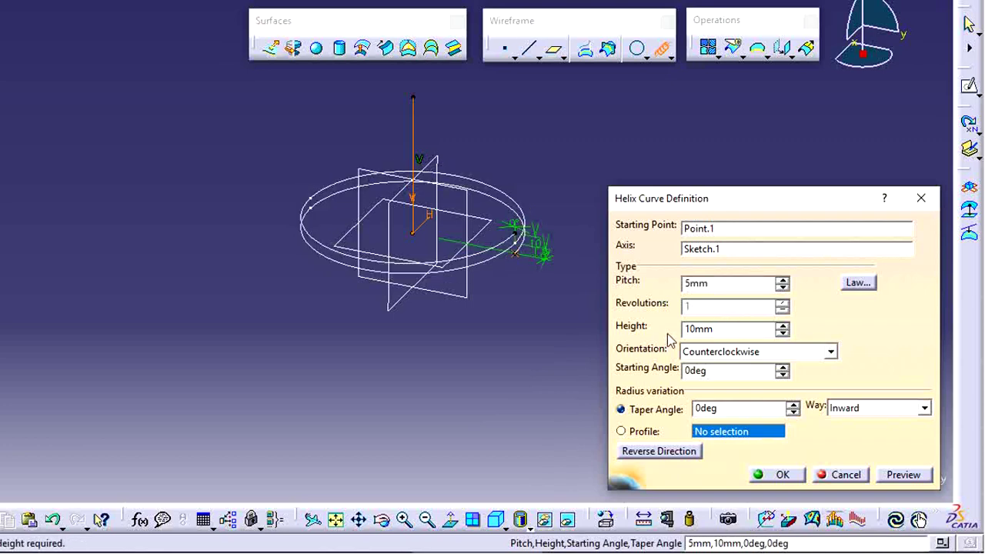
- Set the helix height to 100 mm
drag(783, 330, 747, 328)
double_click(706, 329)
text(100)
click(723, 284)
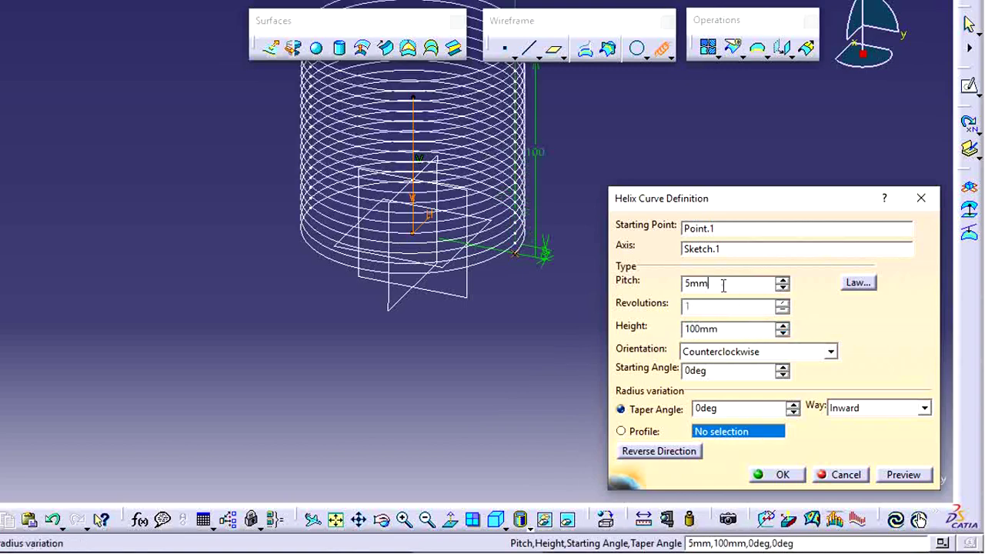
middle_drag(536, 321, 648, 373)
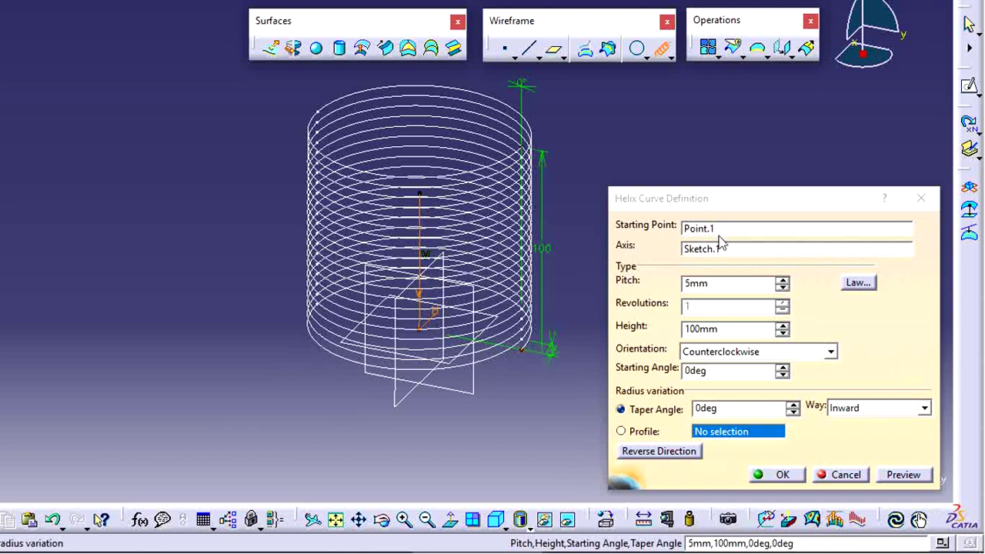
click(732, 283)
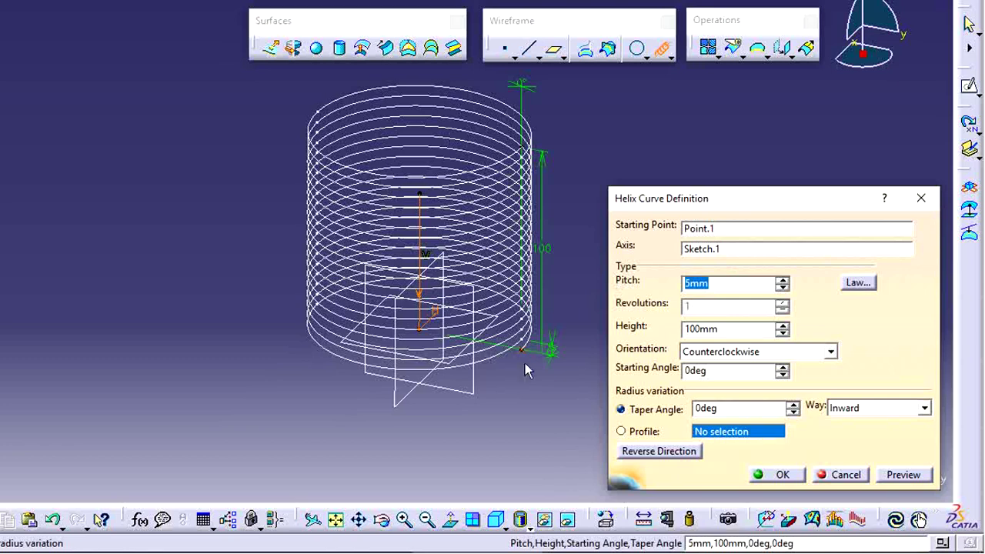
click(730, 330)
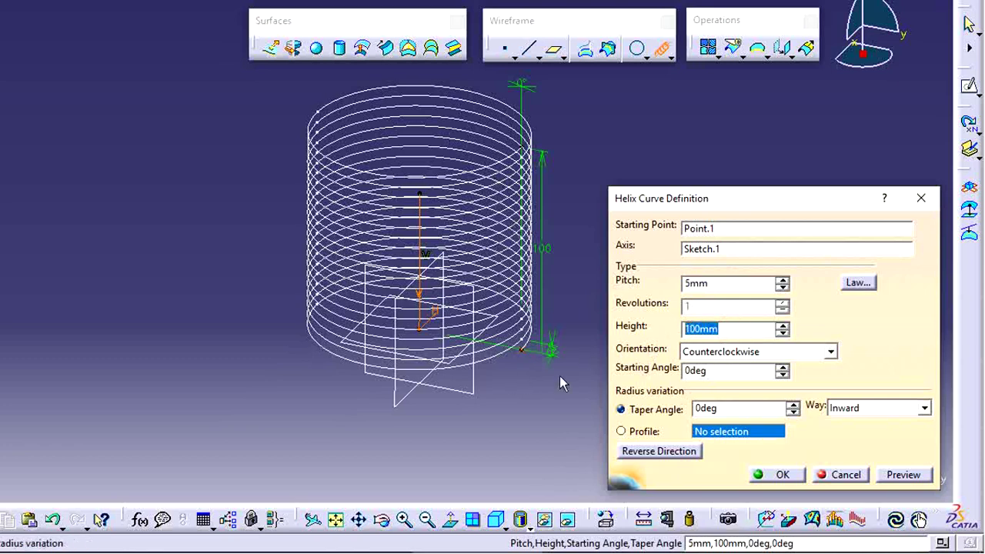
click(521, 383)
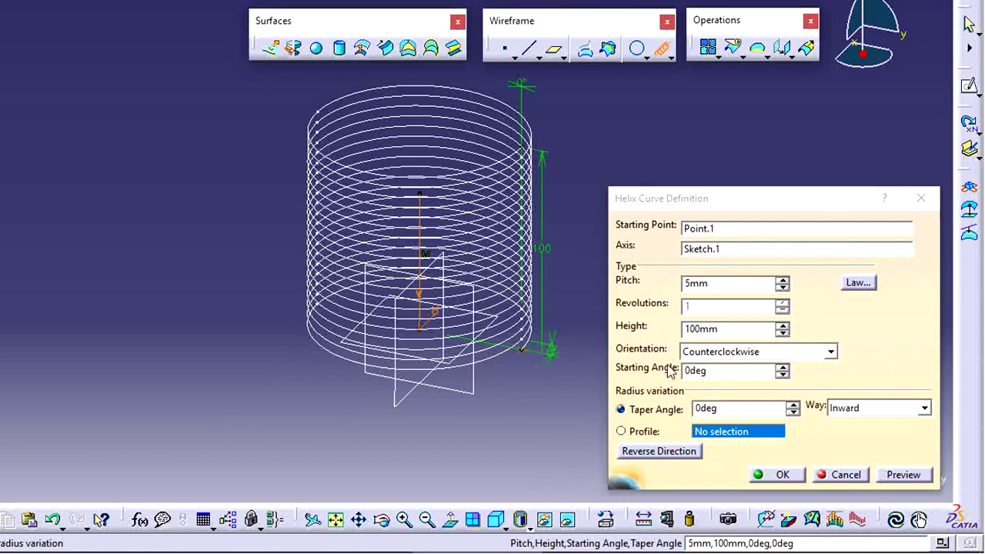
click(741, 352)
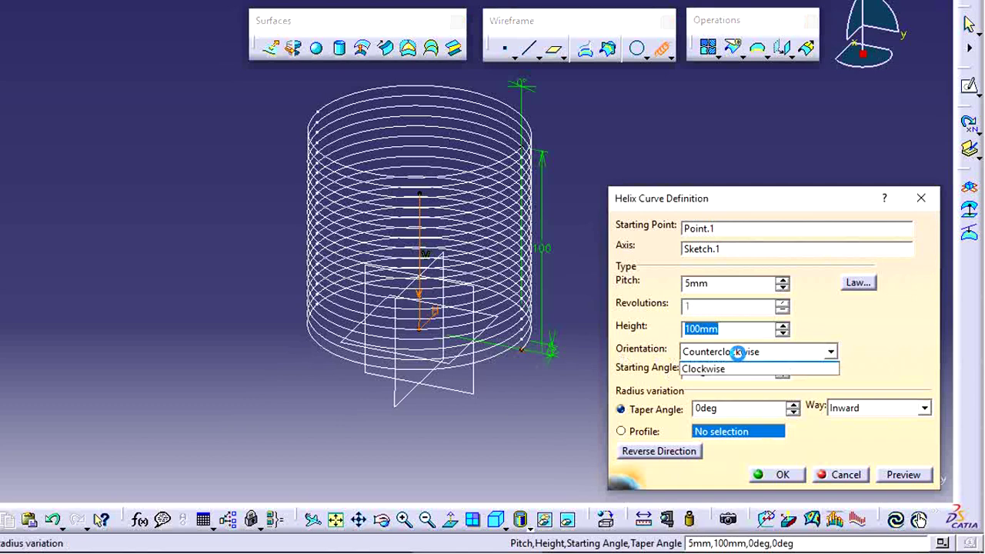
click(725, 381)
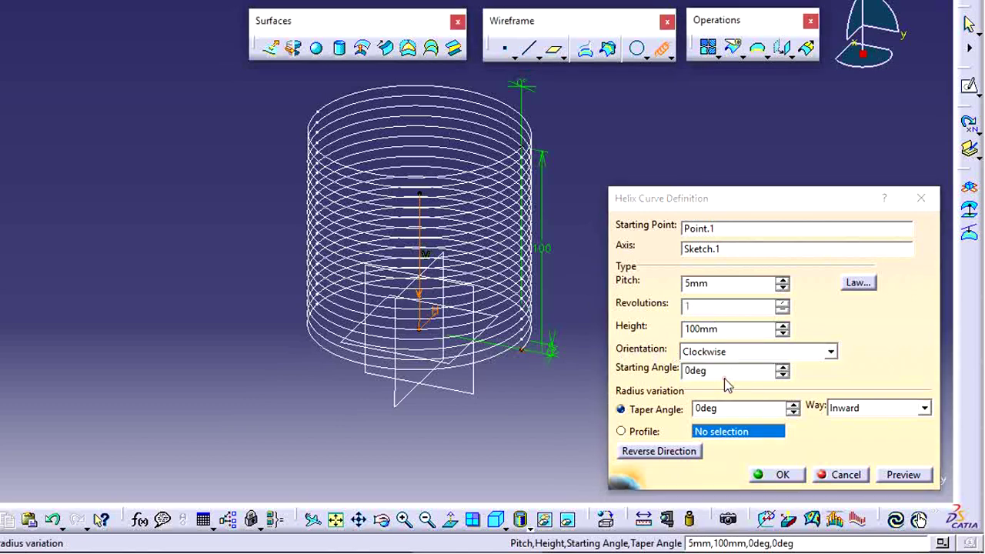
click(732, 351)
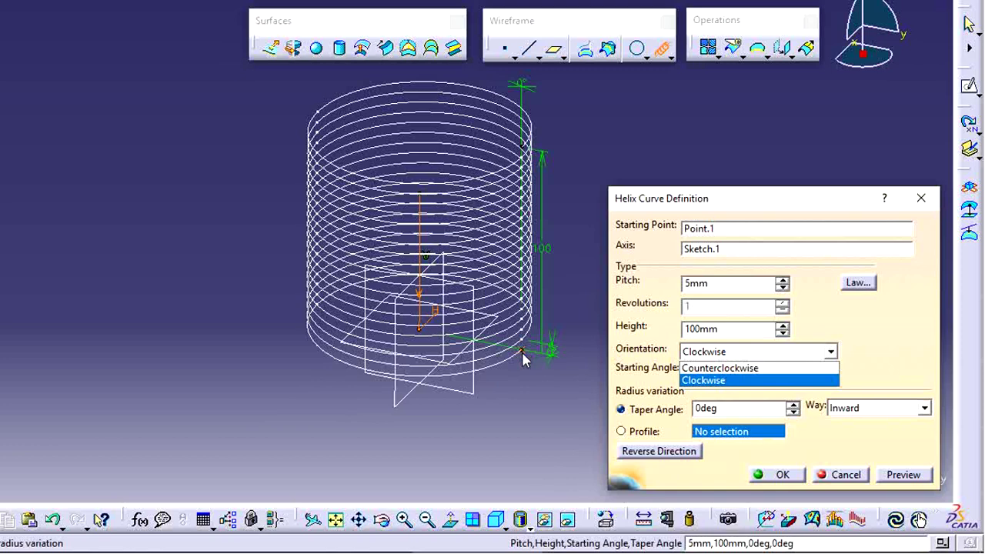
click(711, 369)
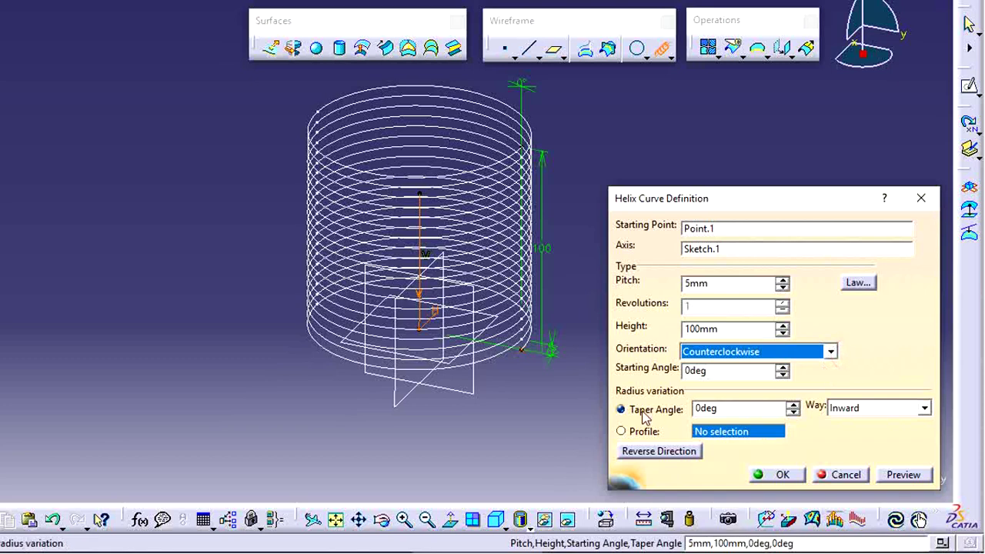
double_click(719, 371)
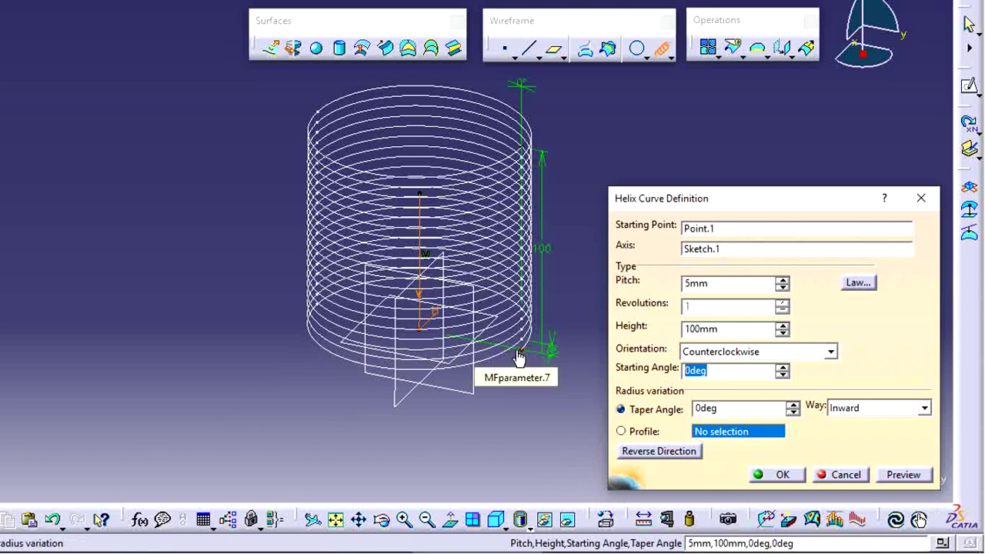
text(45)
click(739, 410)
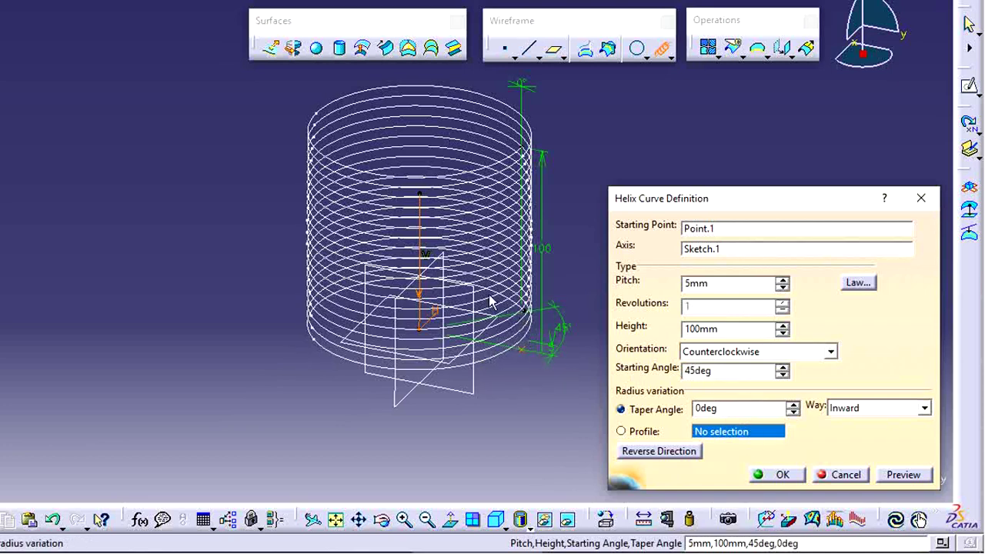
drag(712, 371, 638, 373)
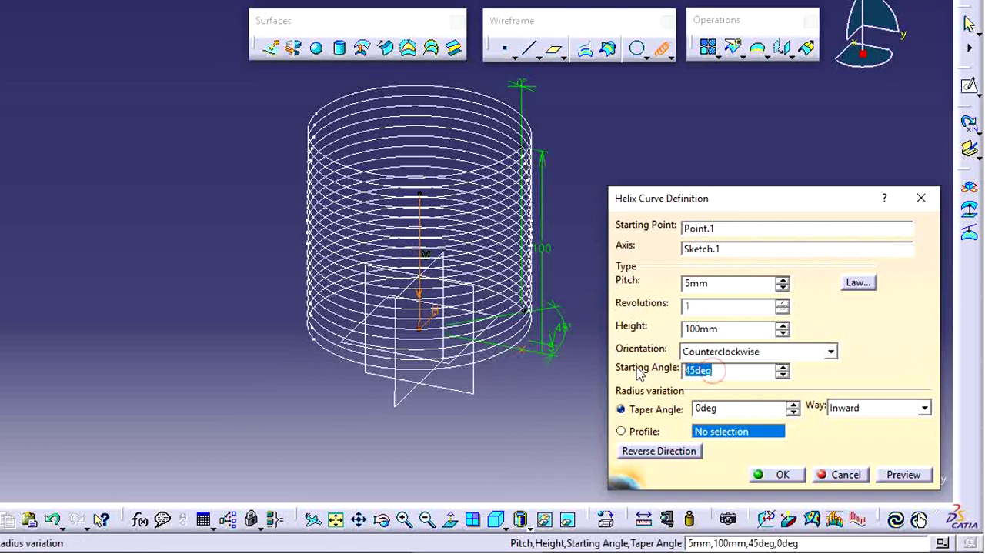
text(-50)
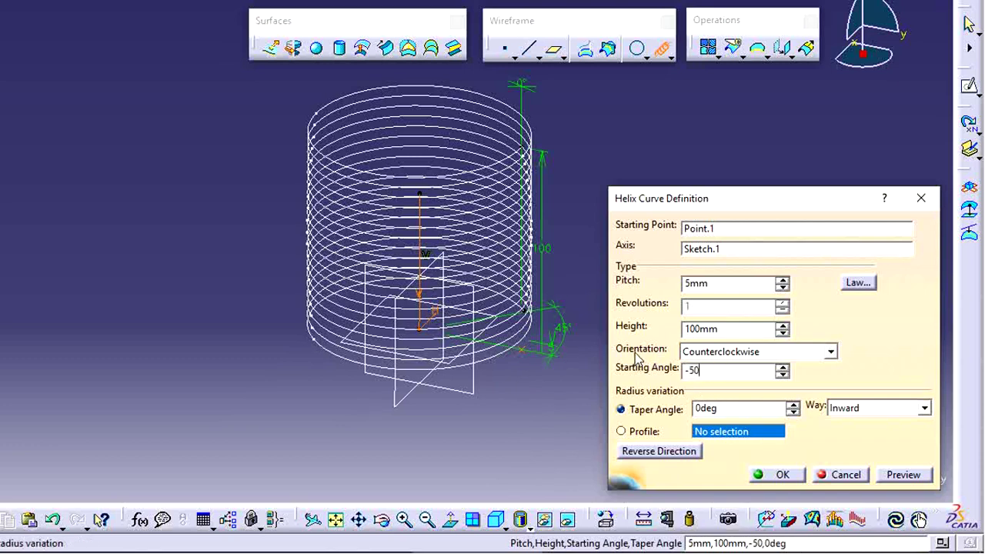
click(733, 330)
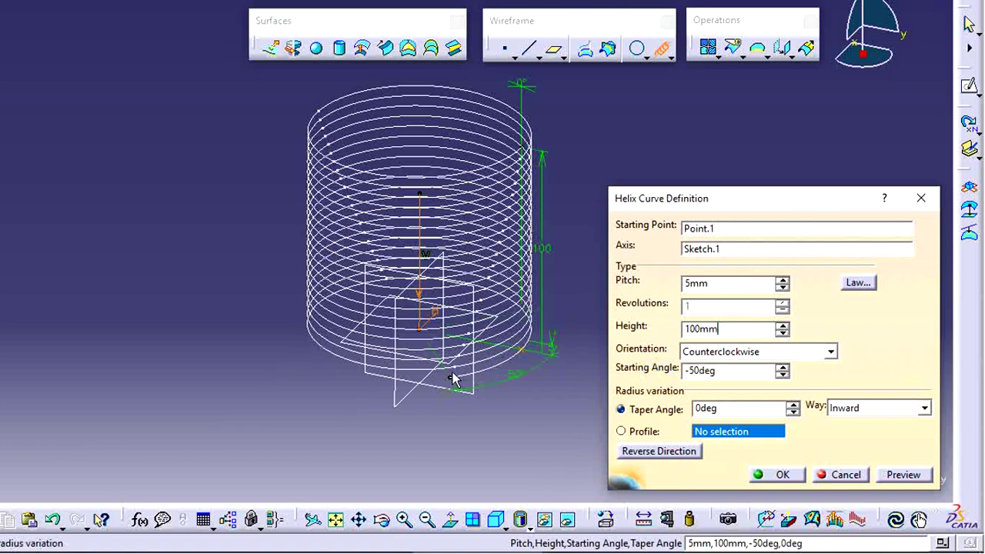
click(780, 368)
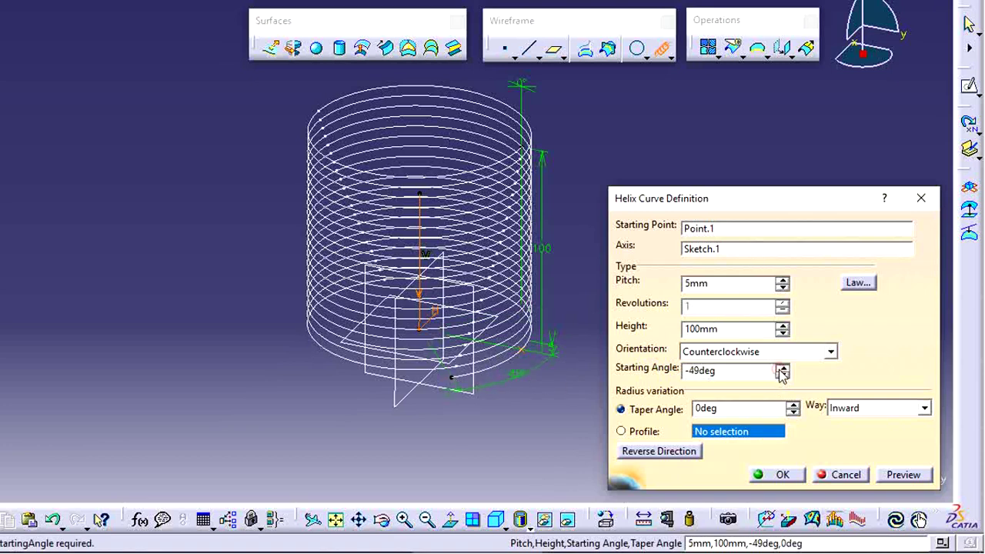
click(780, 369)
double_click(745, 372)
text(0)
click(727, 328)
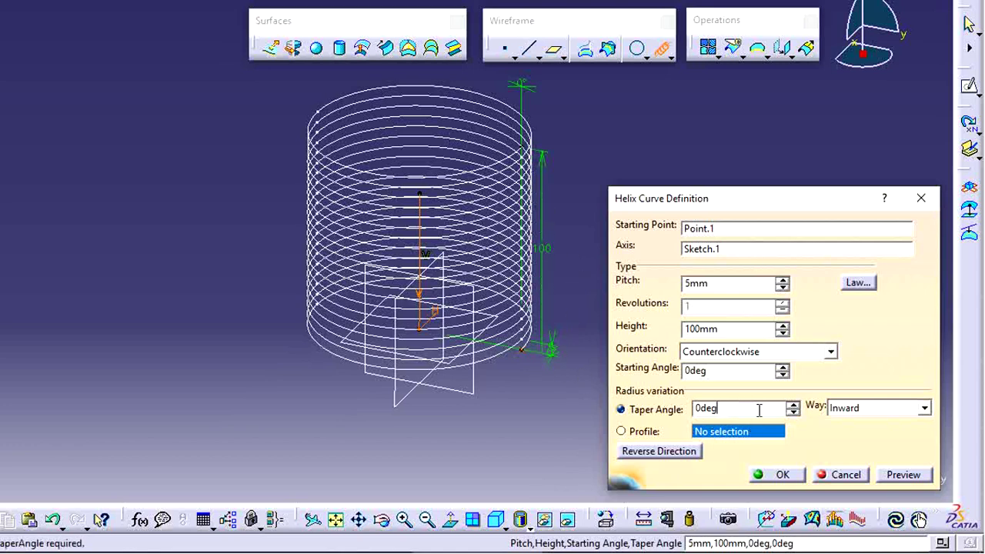
- Lower the helix taper angle to about -28deg and set the taper way to Outward
click(794, 413)
drag(797, 421, 795, 416)
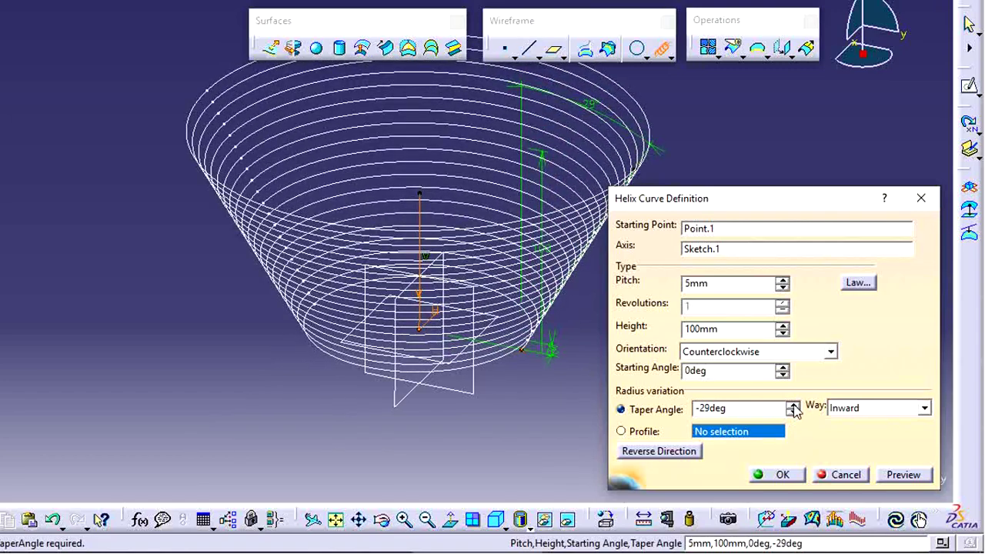
click(793, 406)
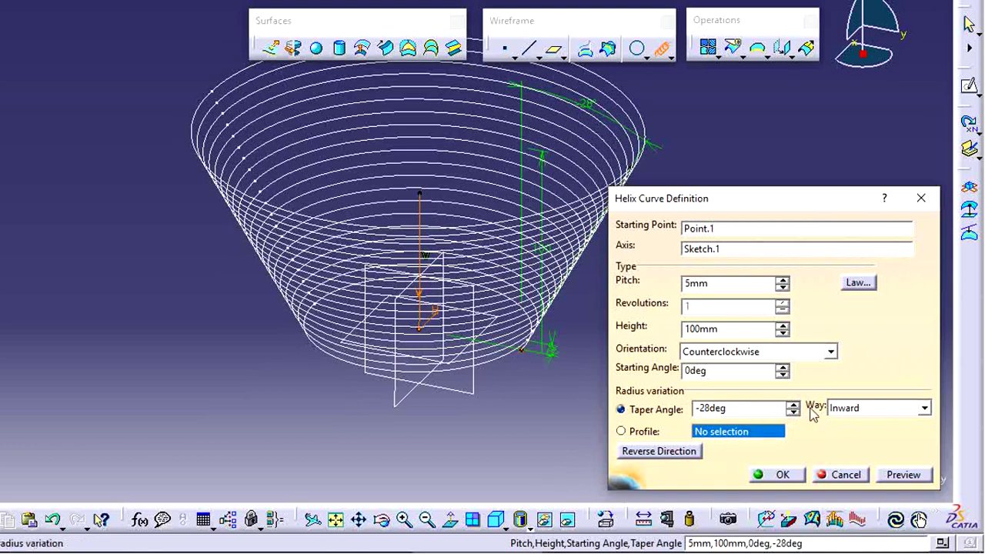
click(850, 414)
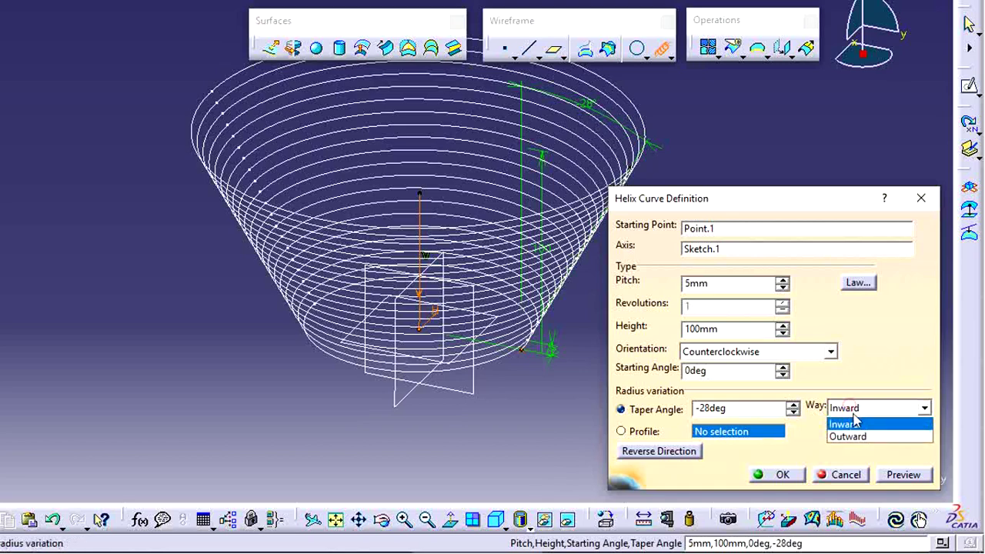
click(855, 437)
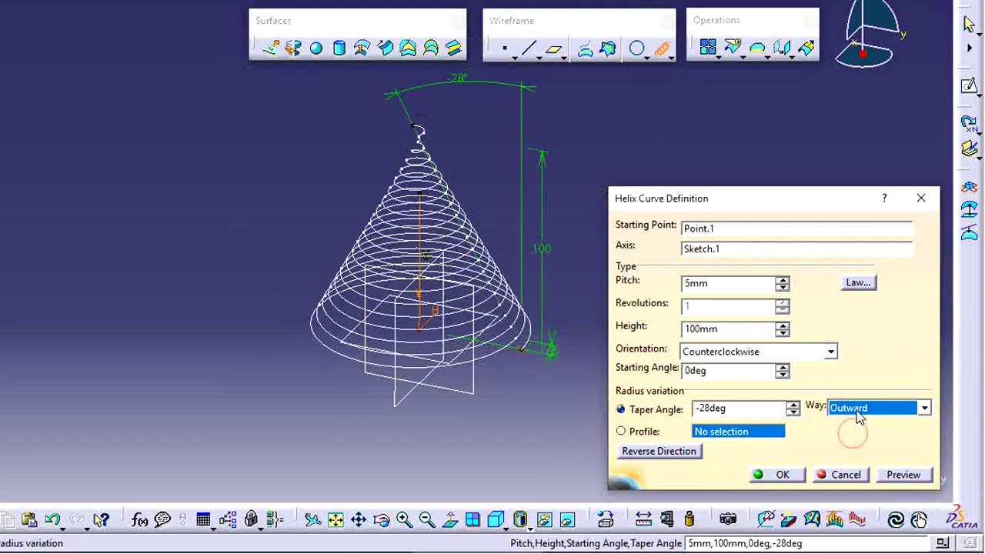
- Fine-tune the taper angle to -17deg and switch radius variation to Profile
click(792, 413)
click(792, 413)
click(792, 413)
click(793, 413)
click(792, 413)
click(792, 413)
click(792, 405)
click(792, 405)
click(792, 406)
click(792, 405)
click(793, 406)
click(792, 405)
click(793, 406)
click(793, 406)
click(792, 406)
click(793, 405)
click(793, 405)
click(793, 406)
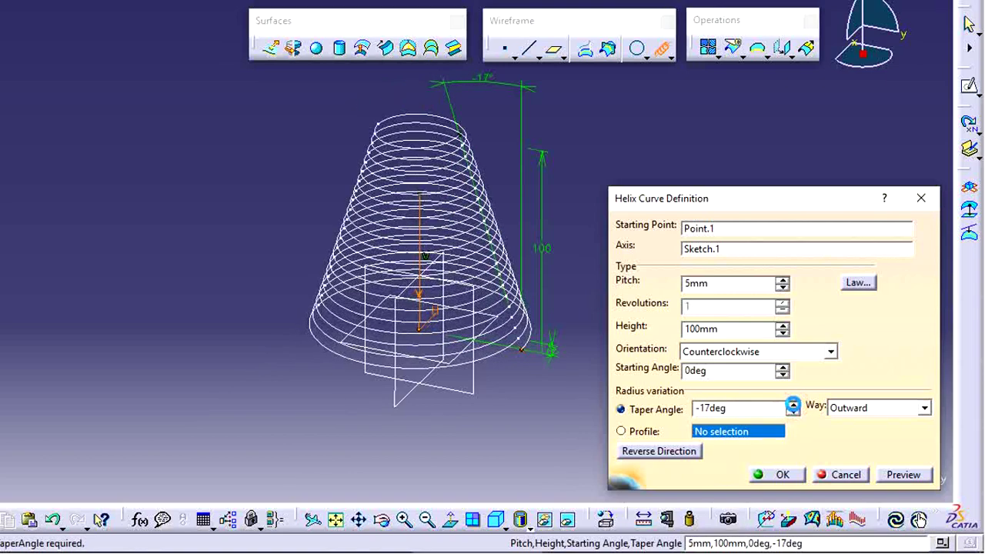
click(621, 431)
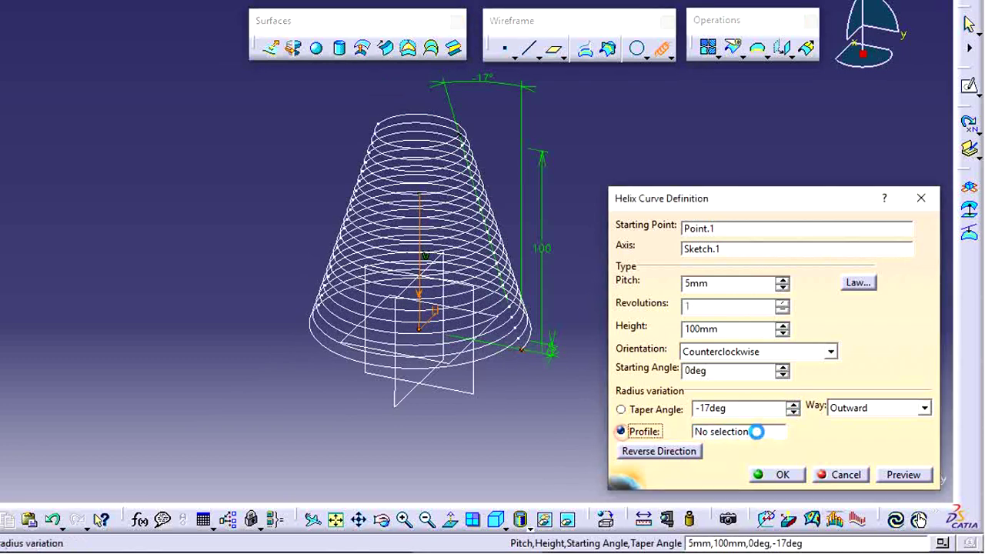
click(720, 432)
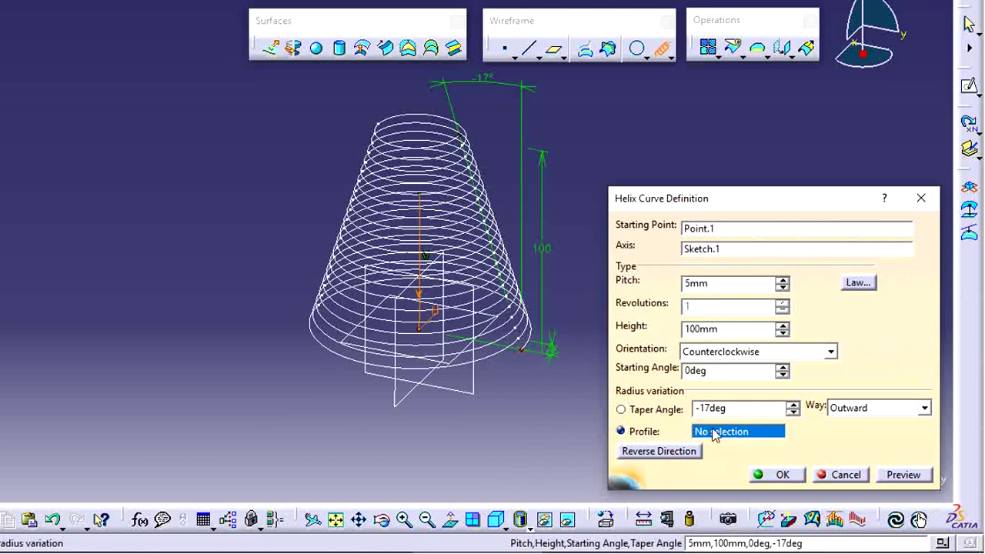
- Cancel the helix and start a new sketch on a plane for the profile
click(846, 476)
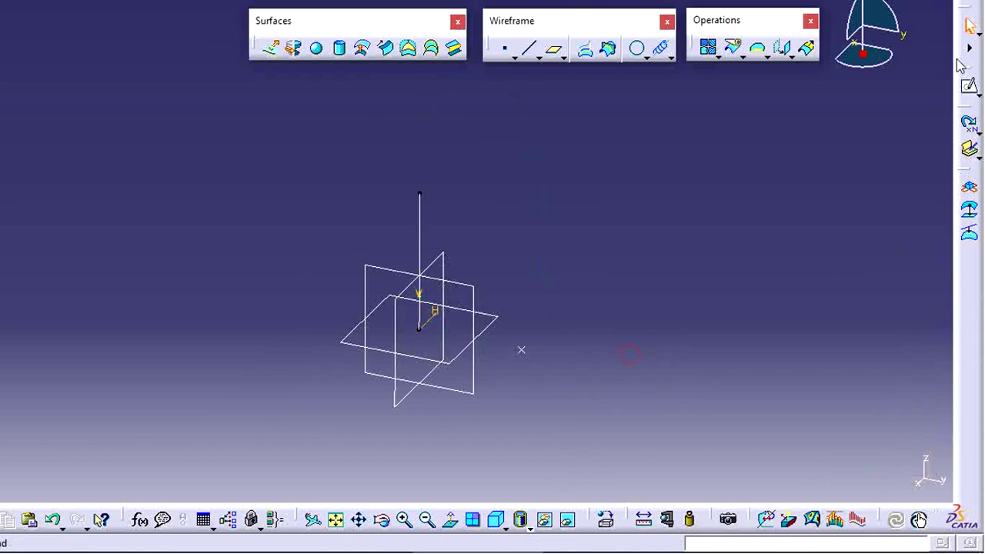
click(970, 91)
click(480, 297)
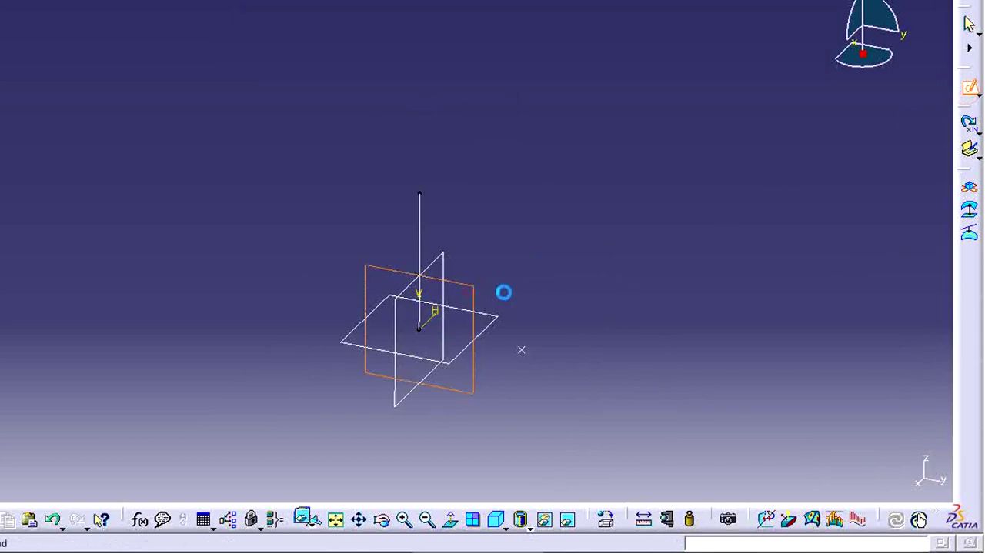
- Draw a six-point S-shaped spline rising from the horizontal axis
click(405, 46)
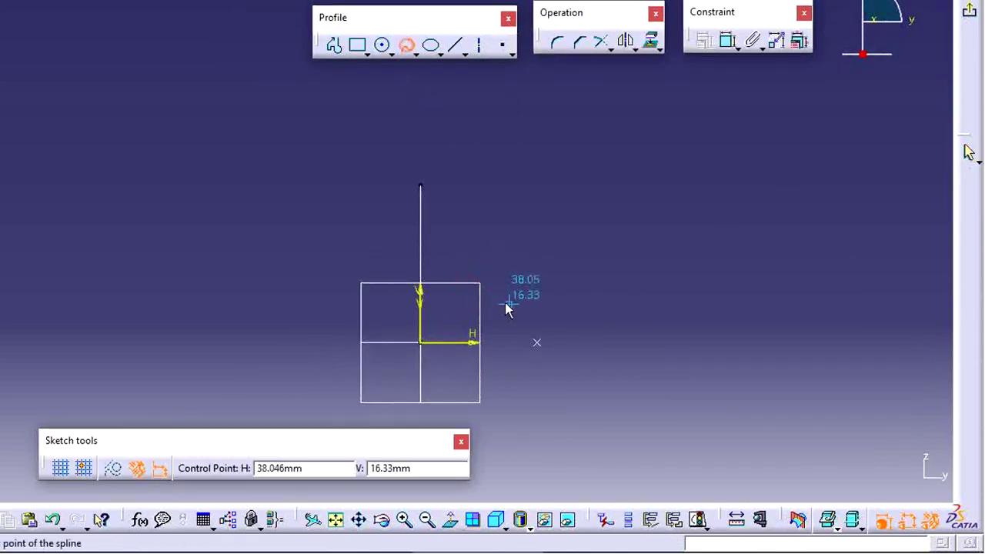
click(551, 342)
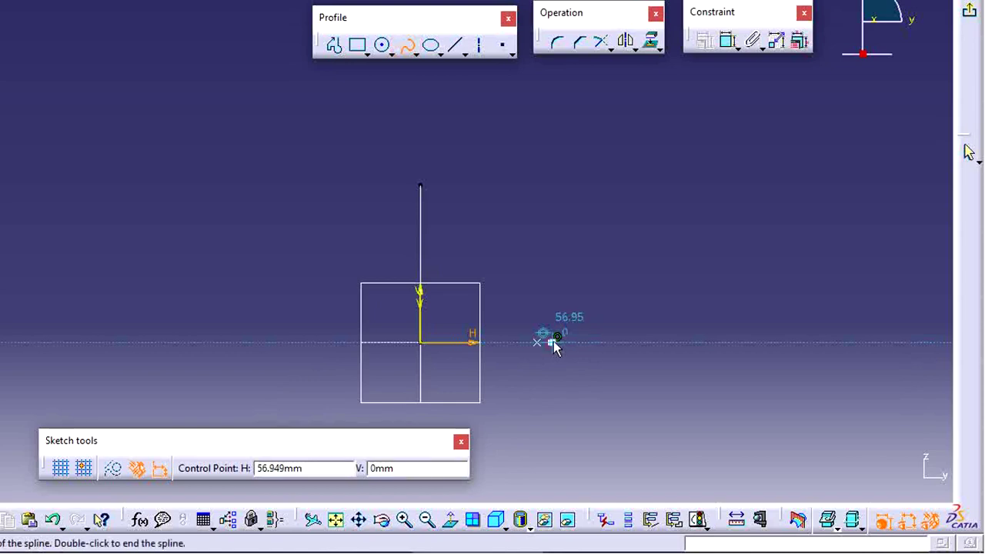
scroll(567, 228, down, 2)
click(564, 171)
middle_drag(561, 154, 560, 339)
click(521, 187)
middle_drag(518, 128, 536, 272)
click(549, 183)
click(654, 93)
middle_drag(655, 92, 650, 305)
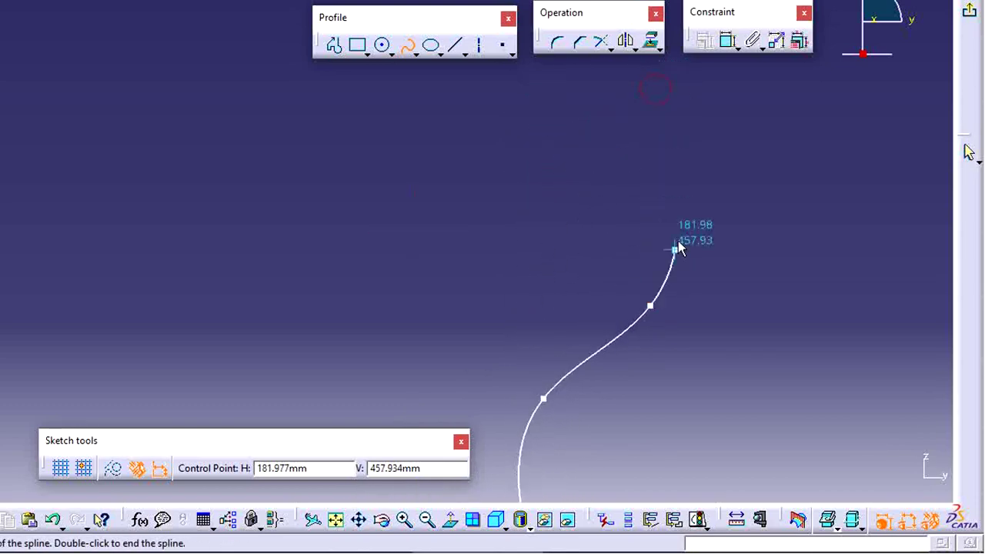
click(727, 131)
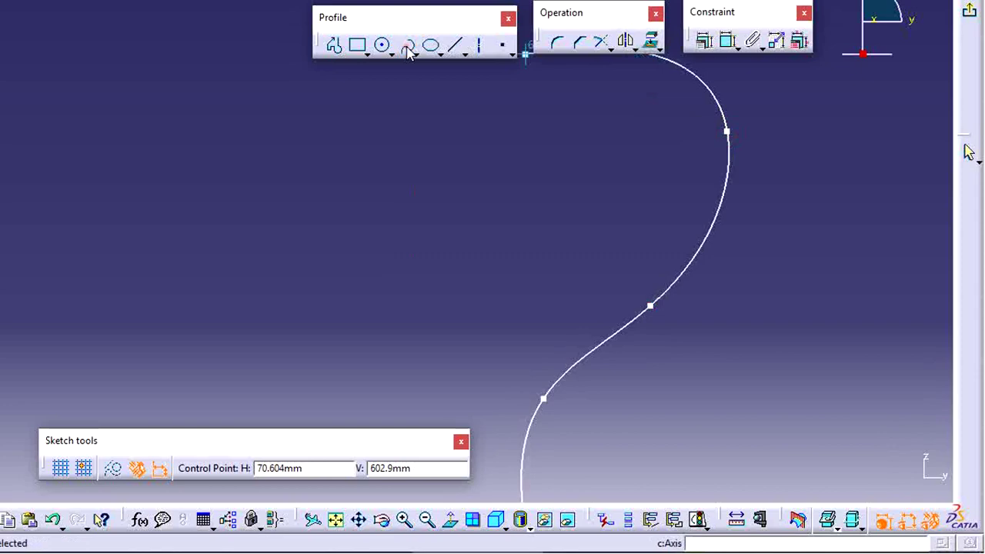
key(Escape)
- Exit the sketch and rotate the 3D view to inspect the spline
click(968, 10)
mouse_move(703, 308)
middle_down()
mouse_move(677, 249)
mouse_move(701, 160)
mouse_move(694, 266)
mouse_move(621, 359)
mouse_move(587, 244)
mouse_move(596, 288)
middle_up()
click(595, 287)
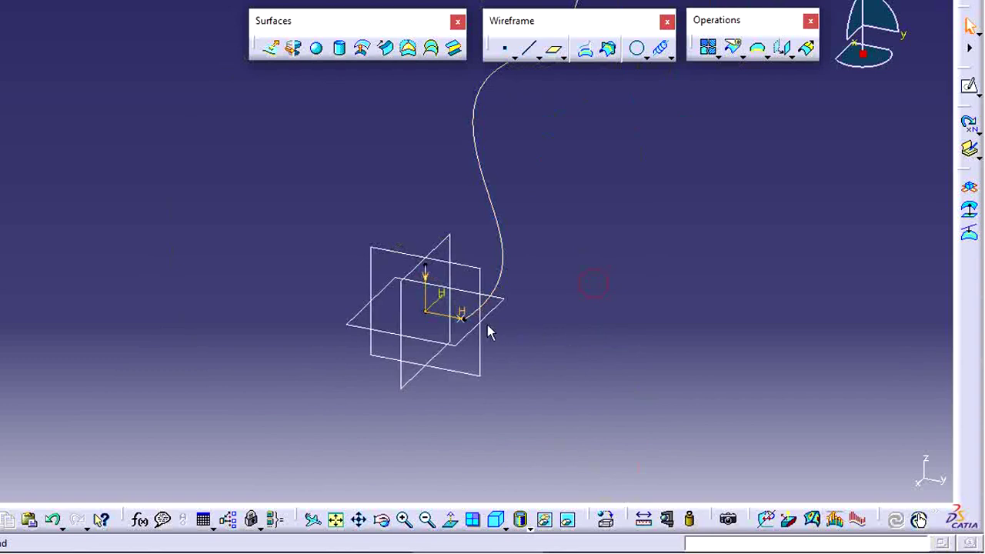
- Reopen the spline sketch in normal view and make the spline's lower end coincident with the point
double_click(501, 278)
mouse_move(538, 393)
middle_down()
mouse_move(572, 255)
mouse_move(411, 101)
mouse_move(518, 279)
mouse_move(536, 262)
middle_up()
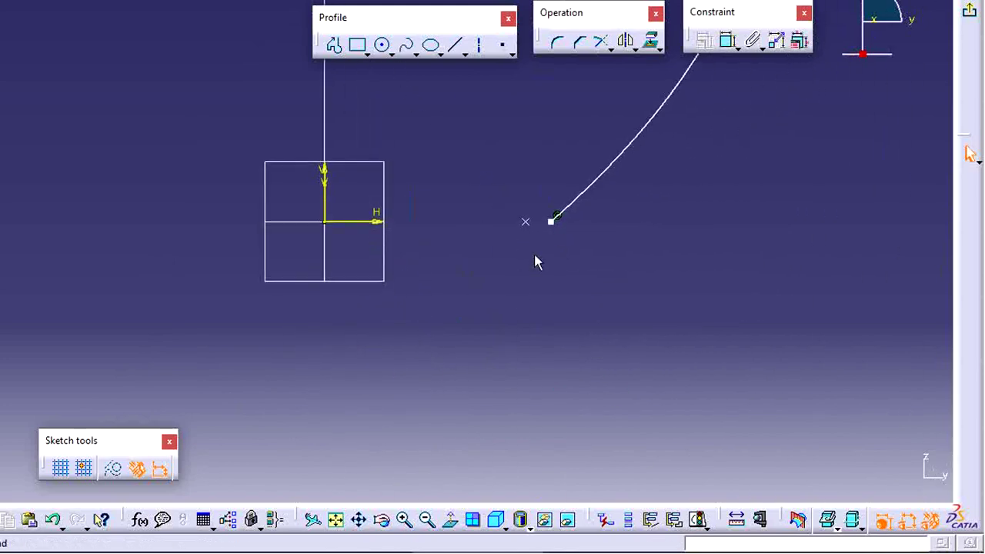
click(451, 521)
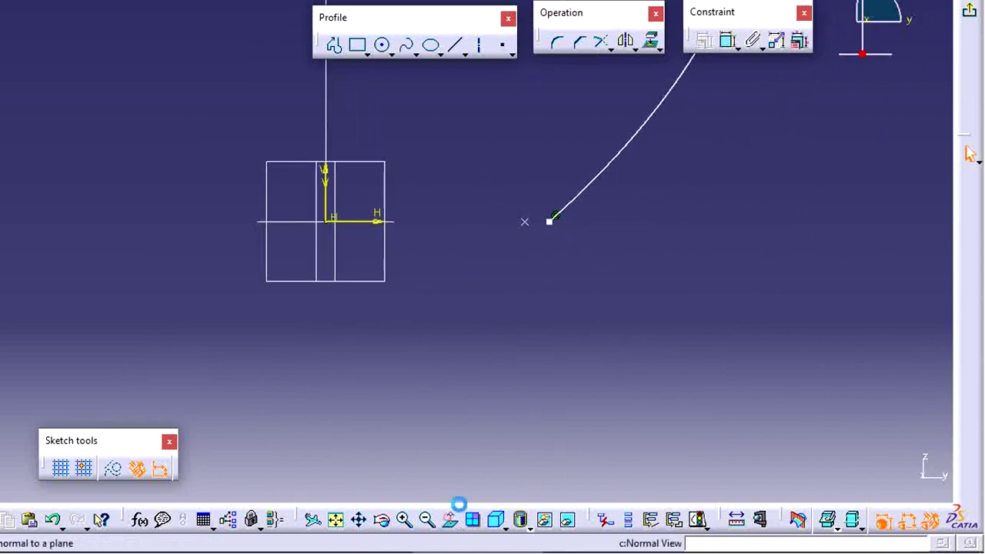
click(450, 521)
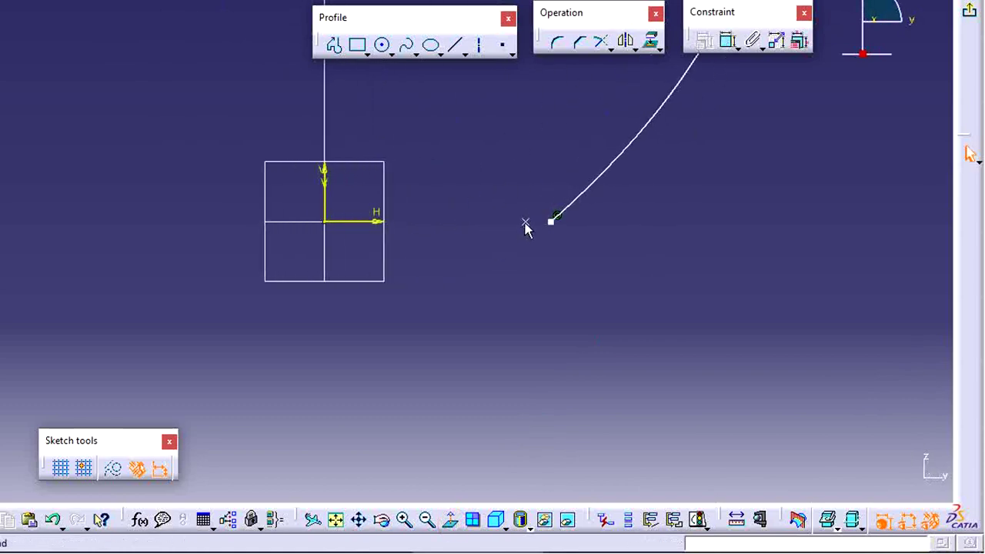
click(556, 220)
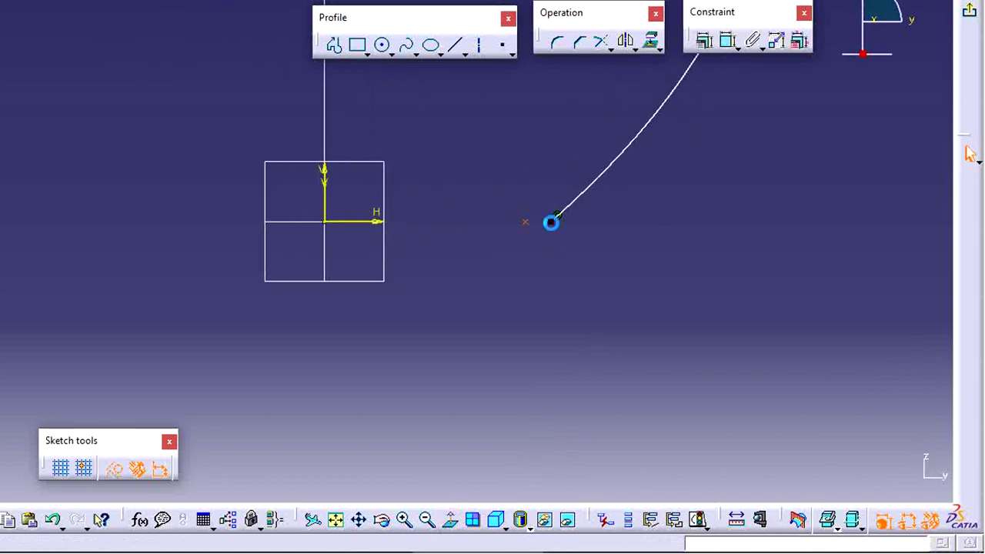
click(702, 40)
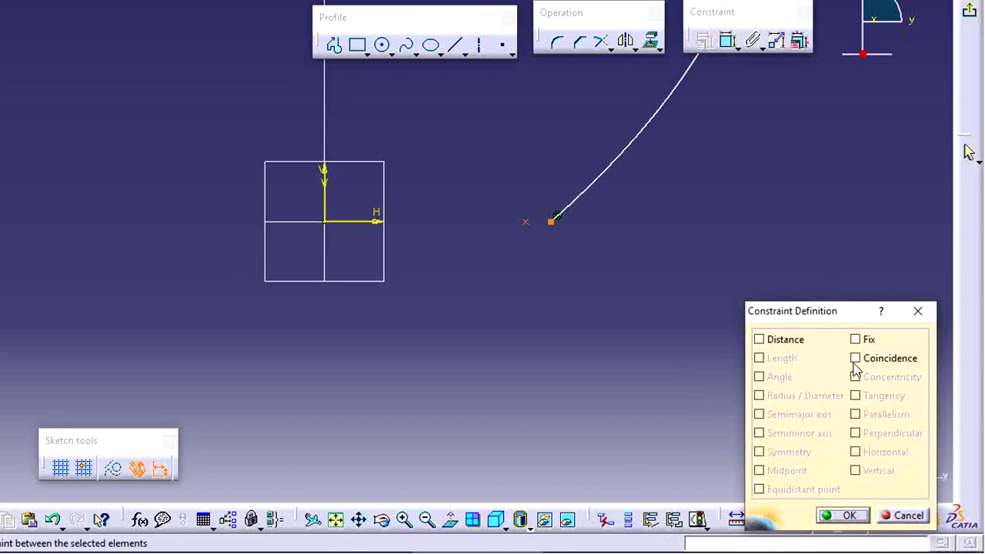
click(856, 359)
click(843, 515)
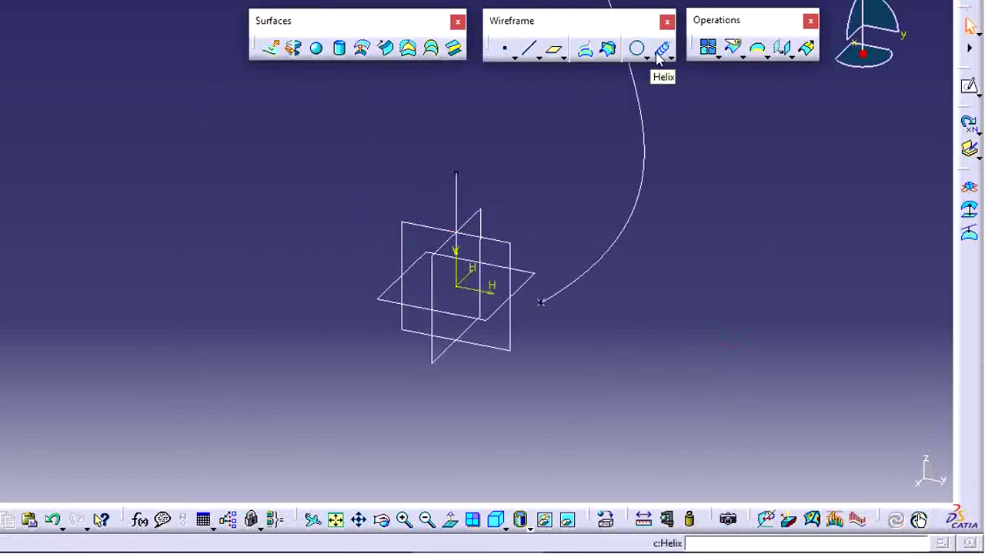
- Define a helix starting at Point.1 around the Sketch.1 line, pitch 5 mm, height 100 mm
click(660, 49)
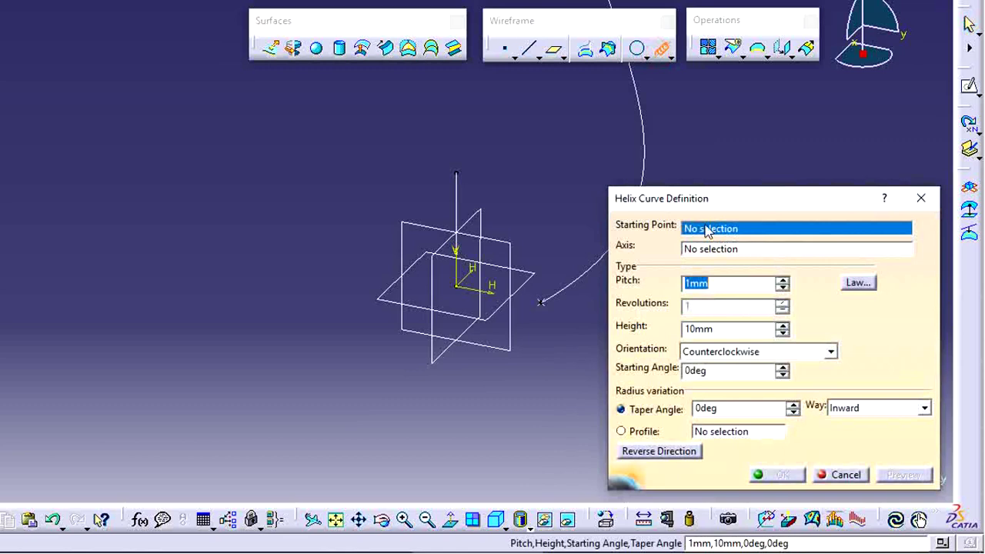
click(548, 306)
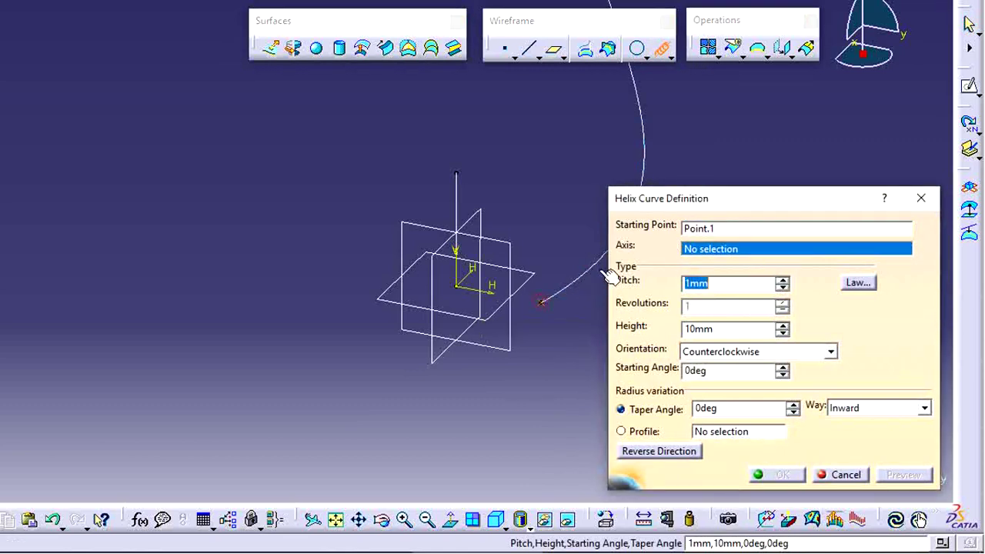
click(464, 188)
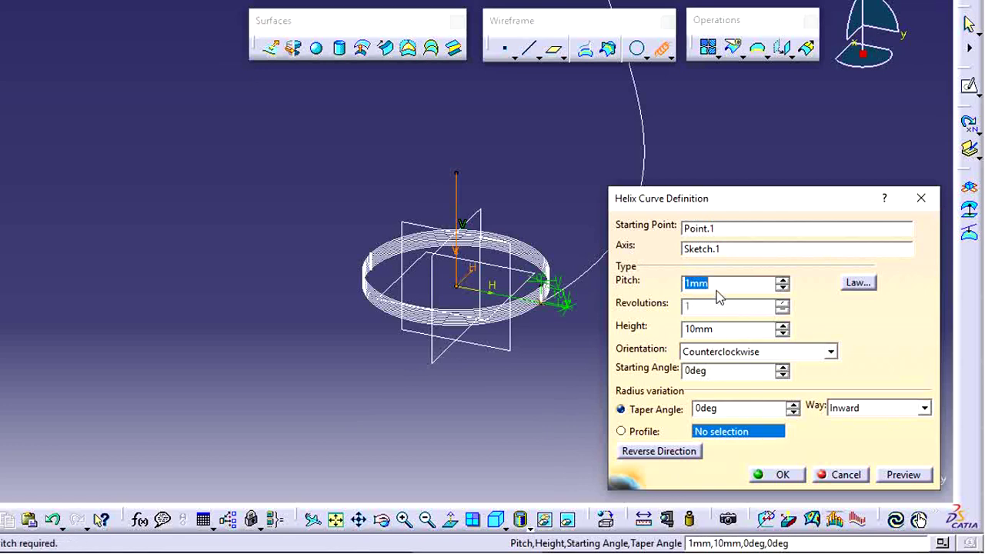
drag(713, 285, 684, 284)
text(5)
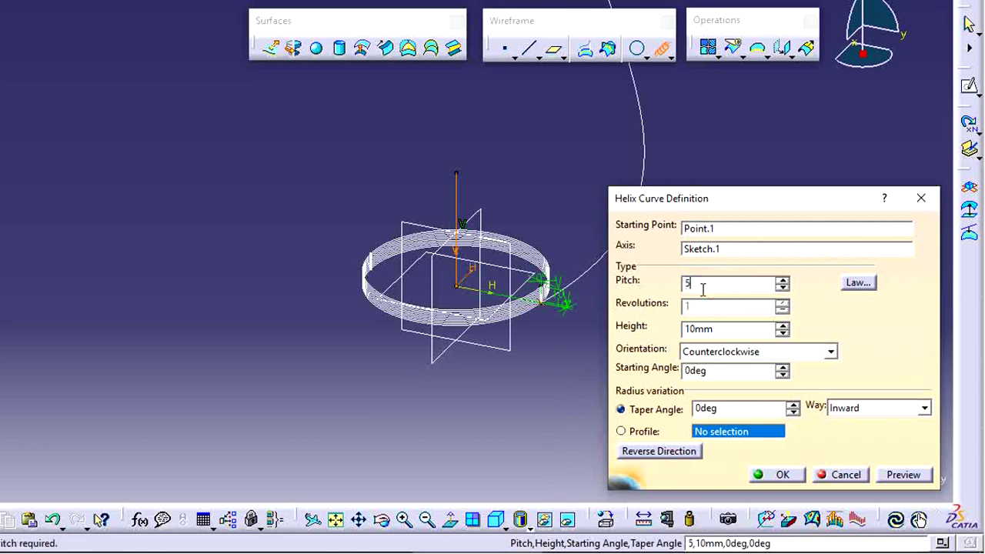
key(Tab)
text(100)
click(721, 282)
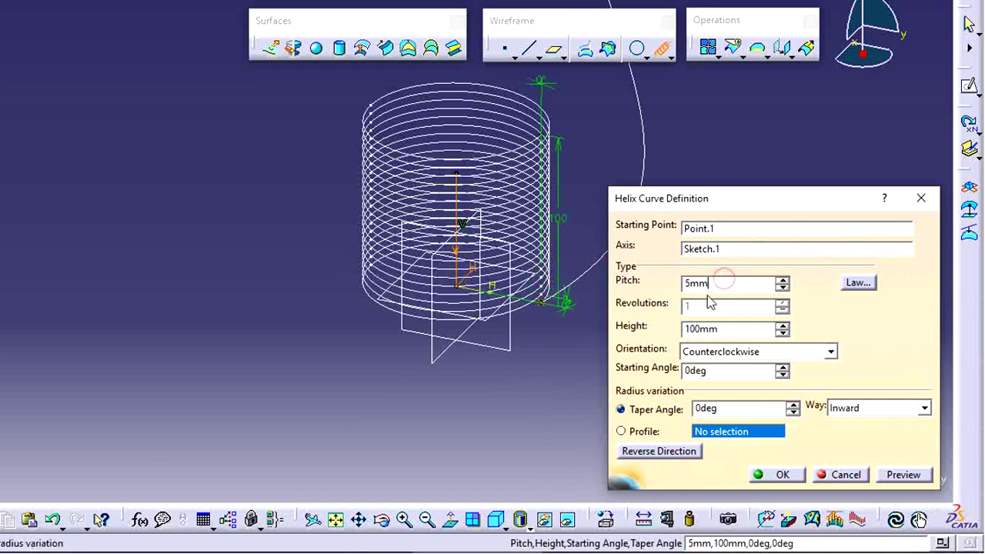
middle_drag(547, 318, 493, 334)
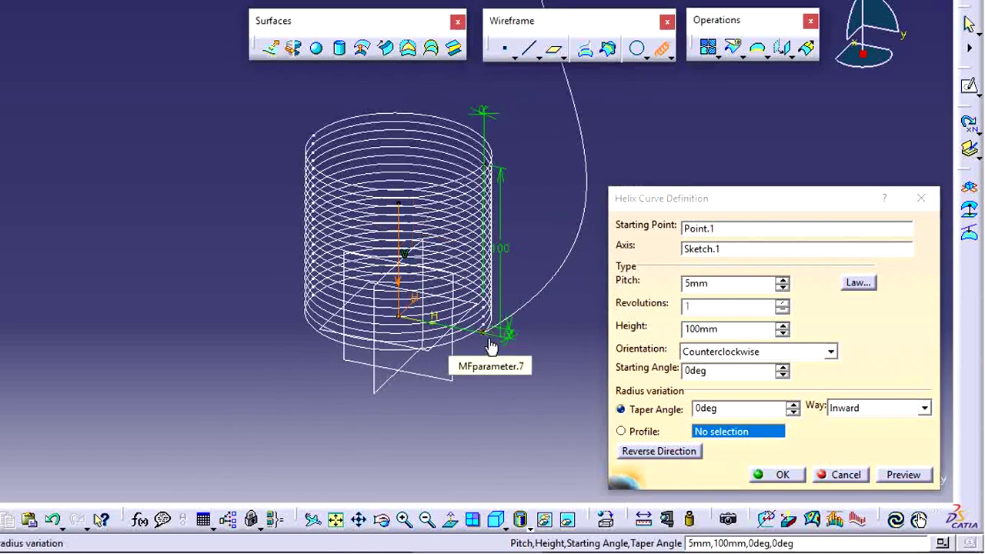
- Set radius variation to Profile and pick the spline Sketch.2 as the profile
click(621, 432)
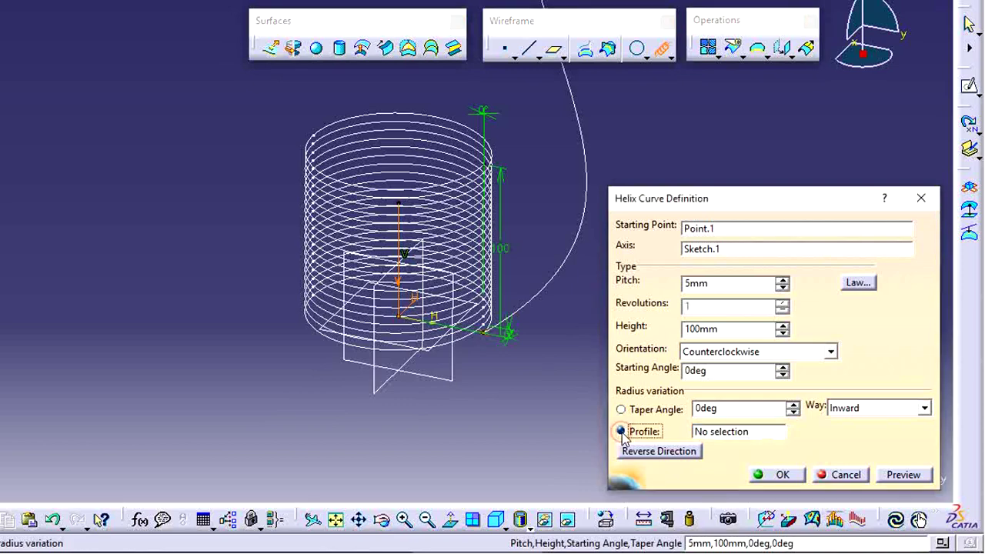
click(719, 436)
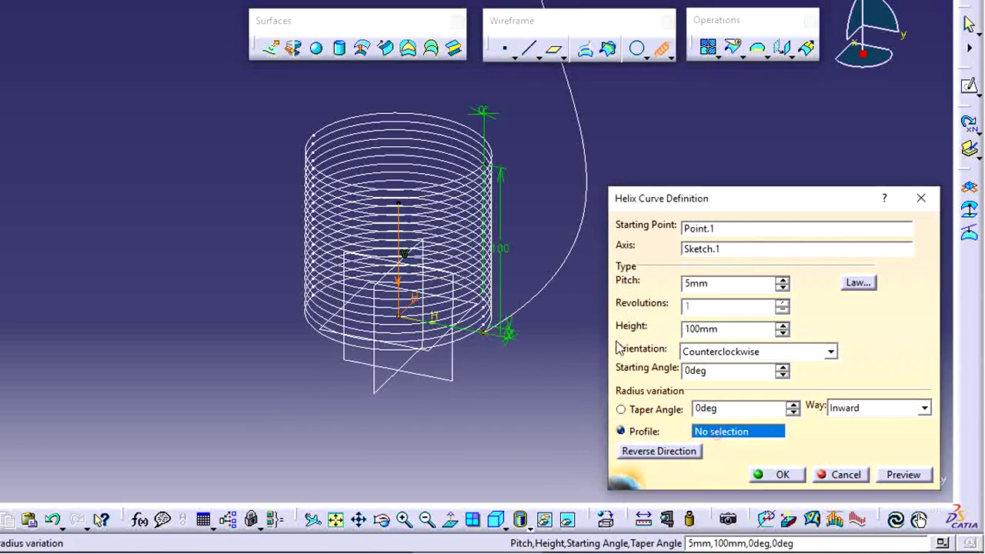
click(554, 280)
middle_drag(561, 313, 503, 418)
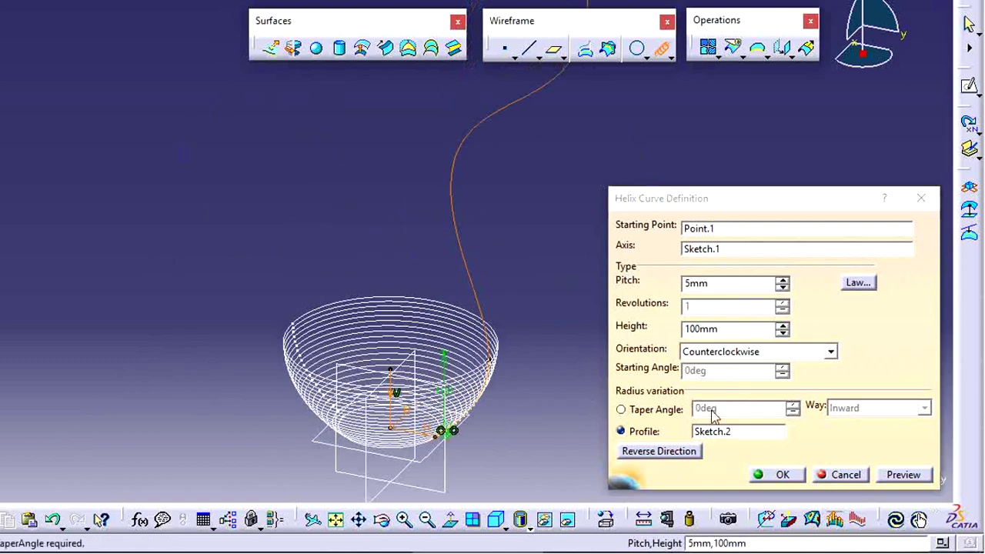
middle_drag(548, 314, 539, 194)
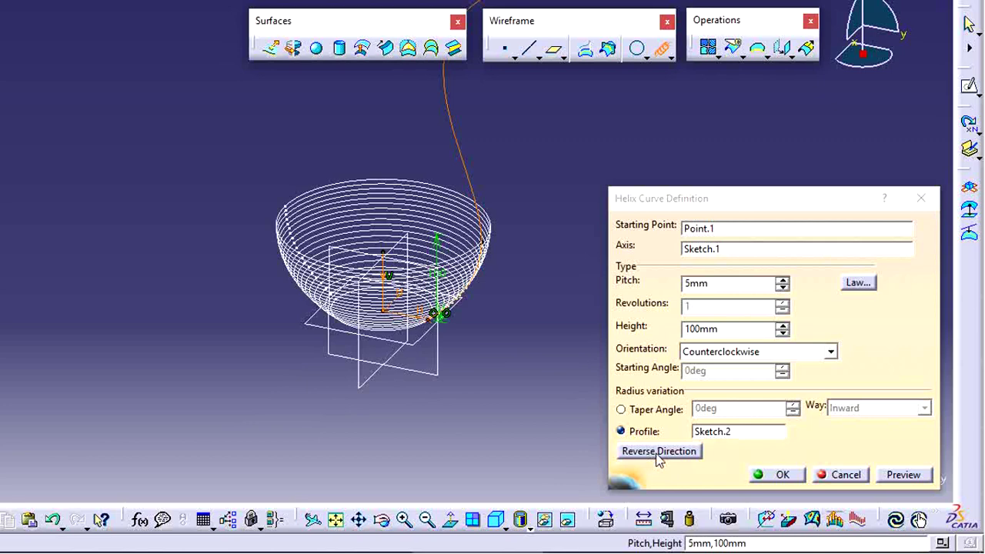
- Toggle back to taper, reverse the helix direction and back, then reselect the spline profile
click(623, 410)
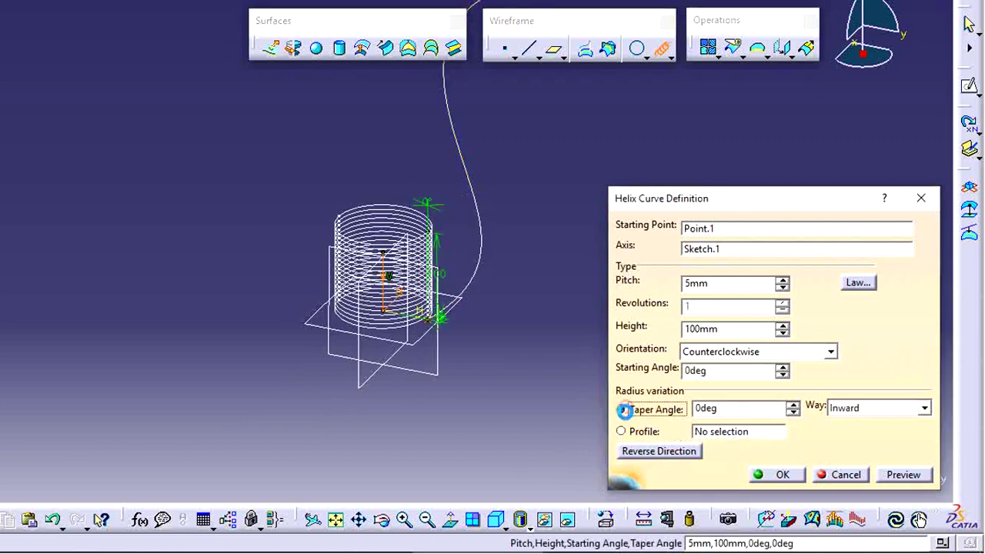
click(648, 454)
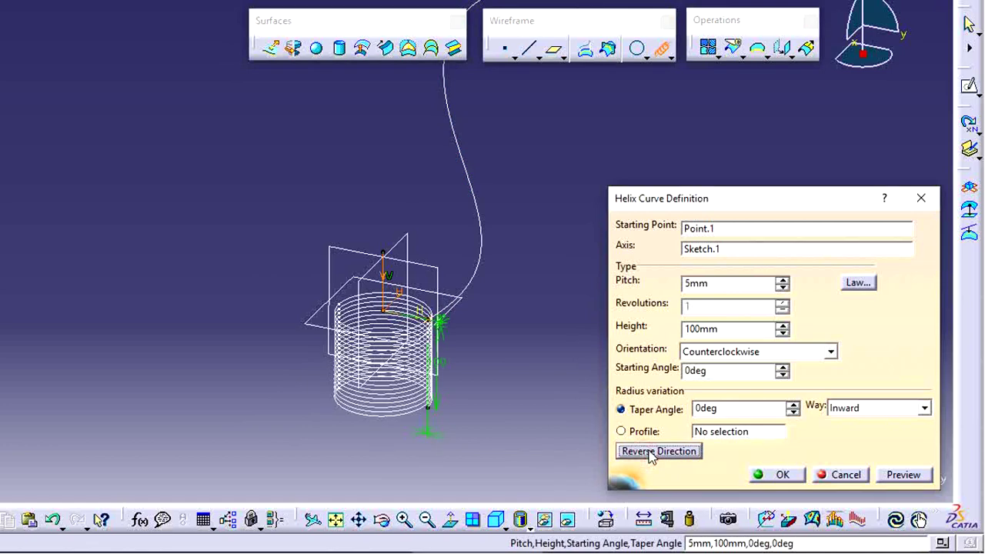
click(650, 454)
click(621, 431)
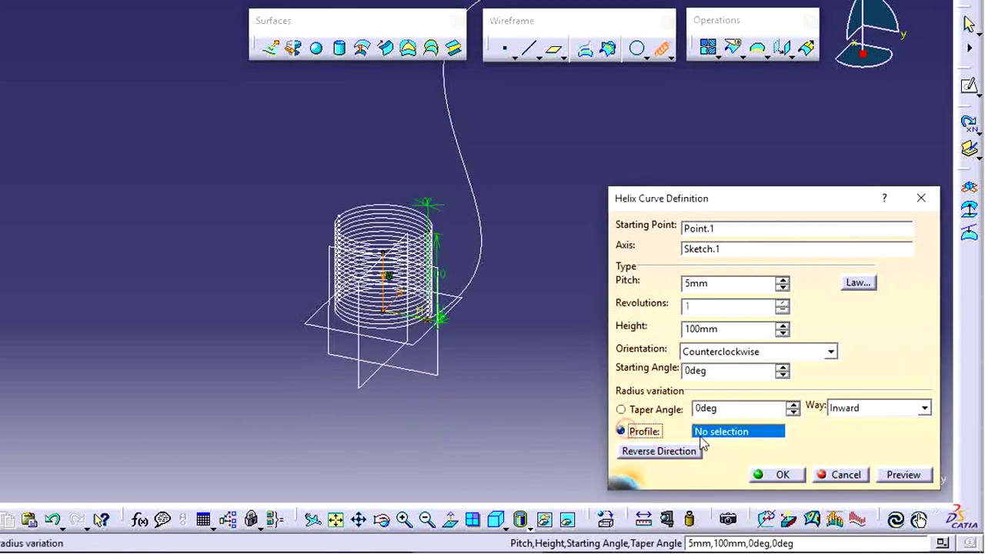
click(486, 240)
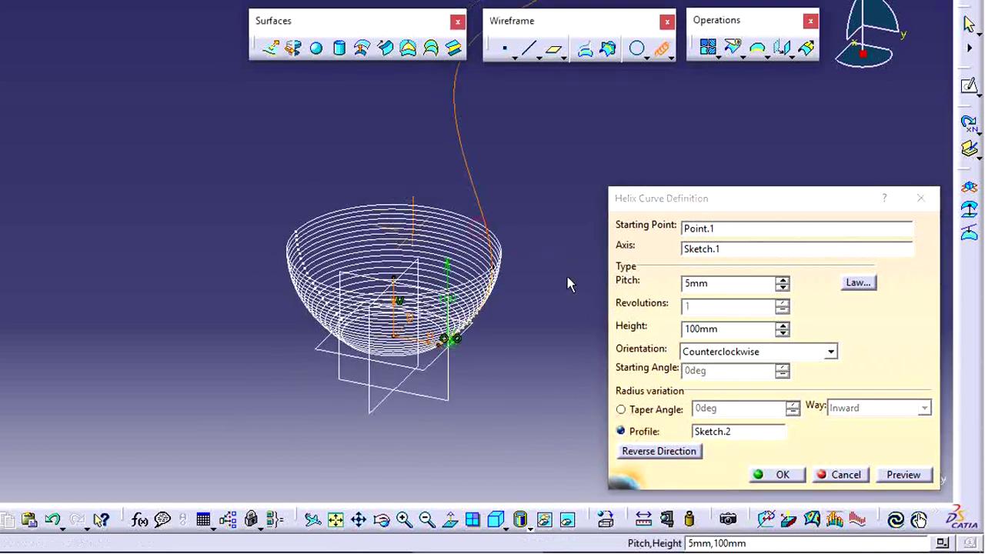
- Raise the profile-driven helix height step by step from 108mm to about 294mm
click(781, 324)
click(781, 324)
click(781, 324)
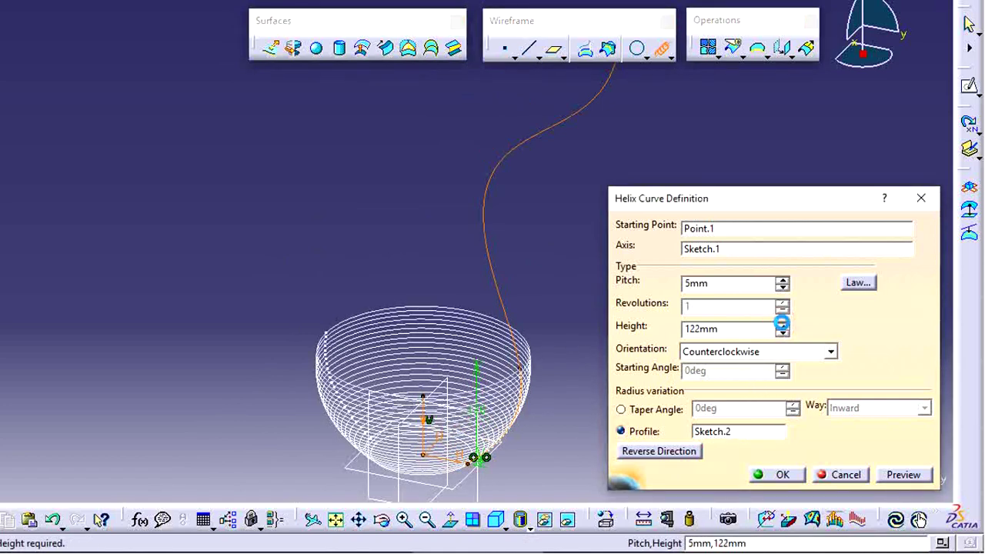
click(781, 323)
click(782, 324)
click(782, 324)
click(782, 324)
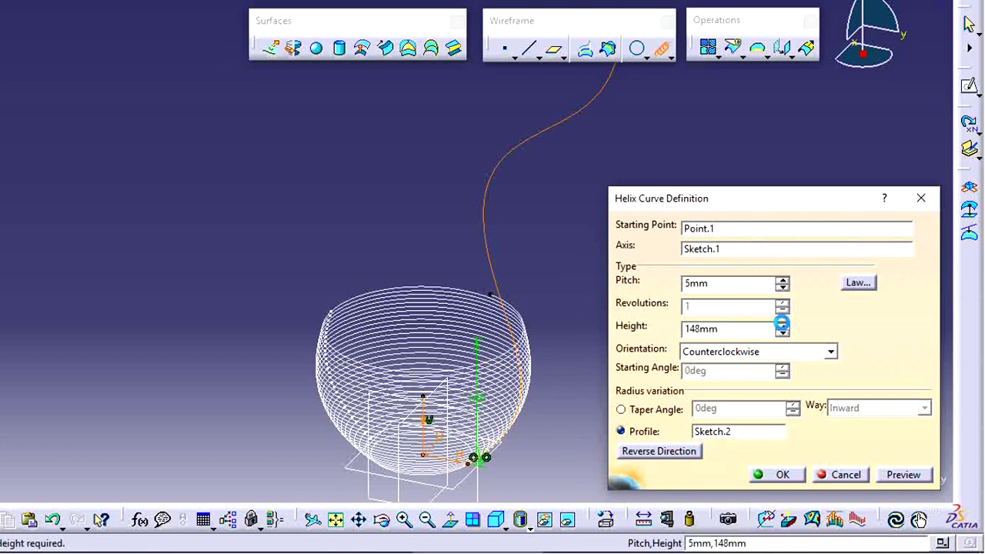
click(781, 323)
click(782, 323)
click(781, 324)
click(782, 323)
click(781, 324)
click(782, 324)
click(782, 324)
click(781, 324)
click(782, 324)
click(782, 324)
click(782, 324)
click(781, 324)
click(782, 324)
click(781, 324)
click(782, 324)
click(782, 324)
click(781, 324)
click(782, 324)
click(782, 324)
click(782, 324)
click(782, 324)
click(782, 324)
click(782, 324)
click(781, 324)
click(781, 323)
click(781, 324)
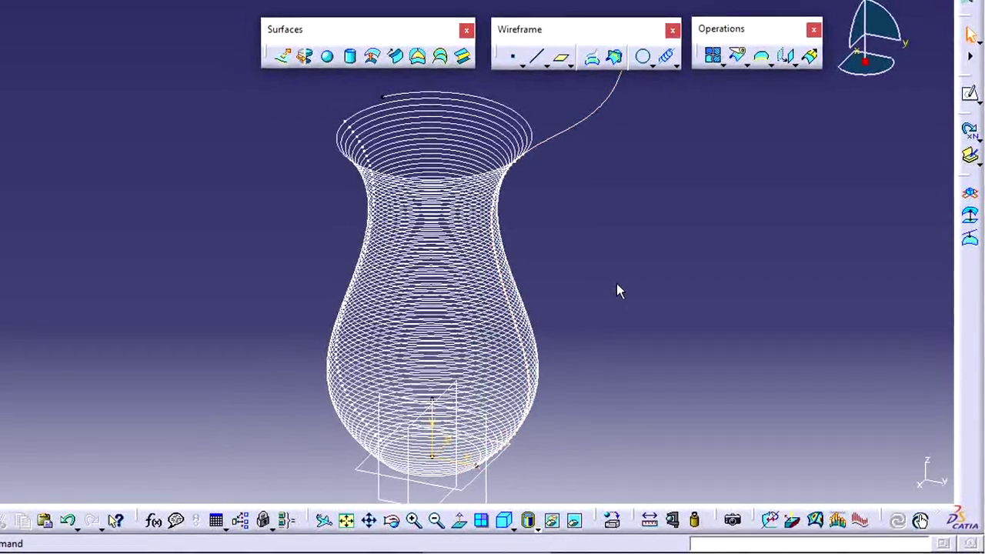